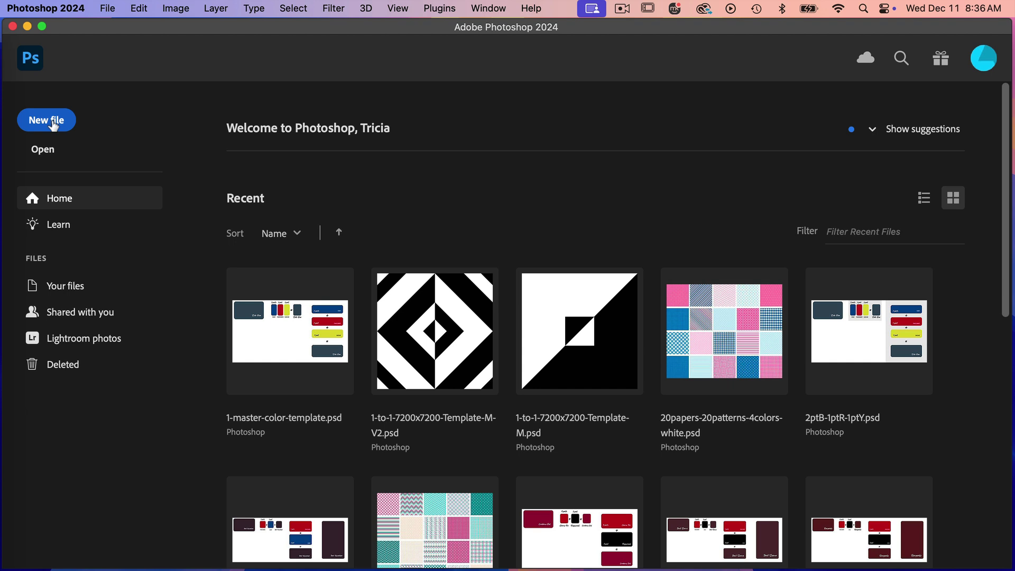
Create a 7200 × 7200 px, 300 ppi document with a transparent background and show the Patterns panel
{"action": "left_click", "coordinate": [53, 123]}
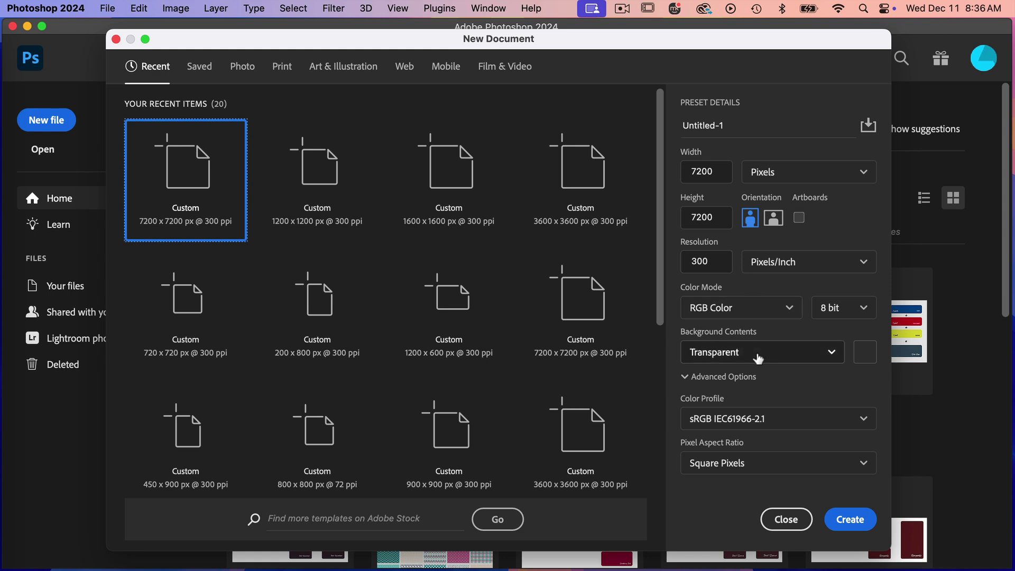
{"action": "left_click", "coordinate": [858, 521]}
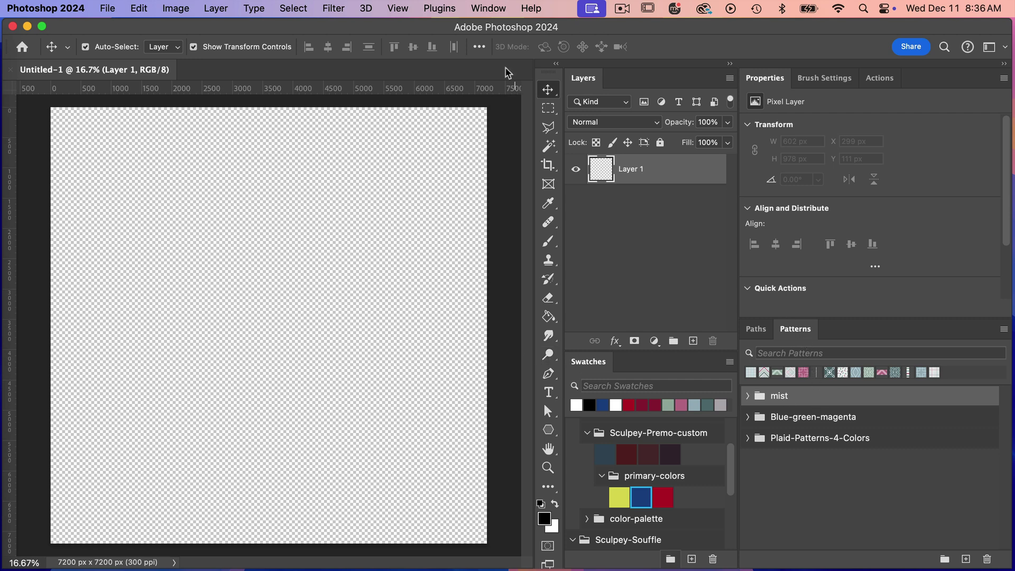
{"action": "left_click", "coordinate": [490, 9]}
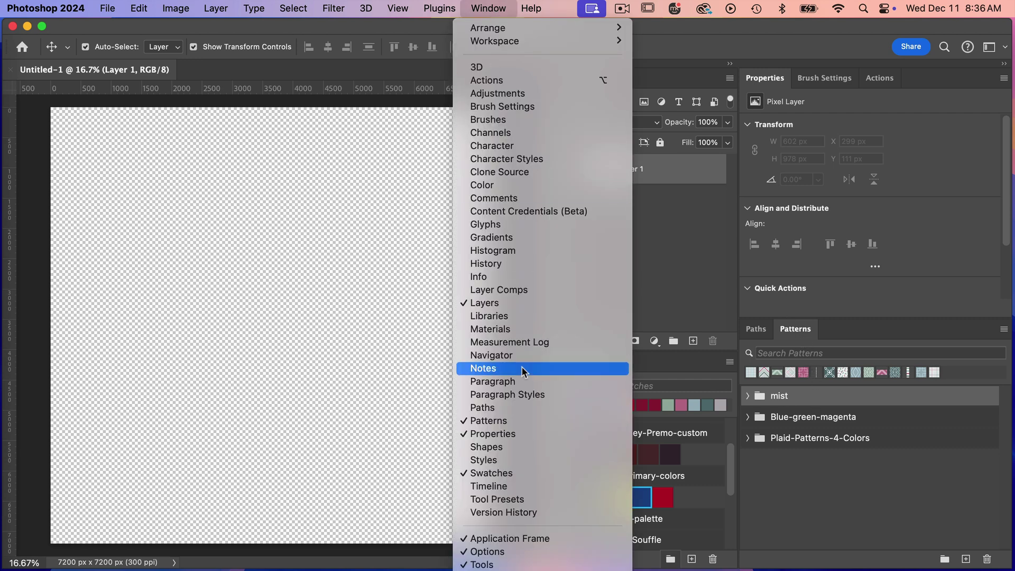
{"action": "left_click", "coordinate": [527, 423]}
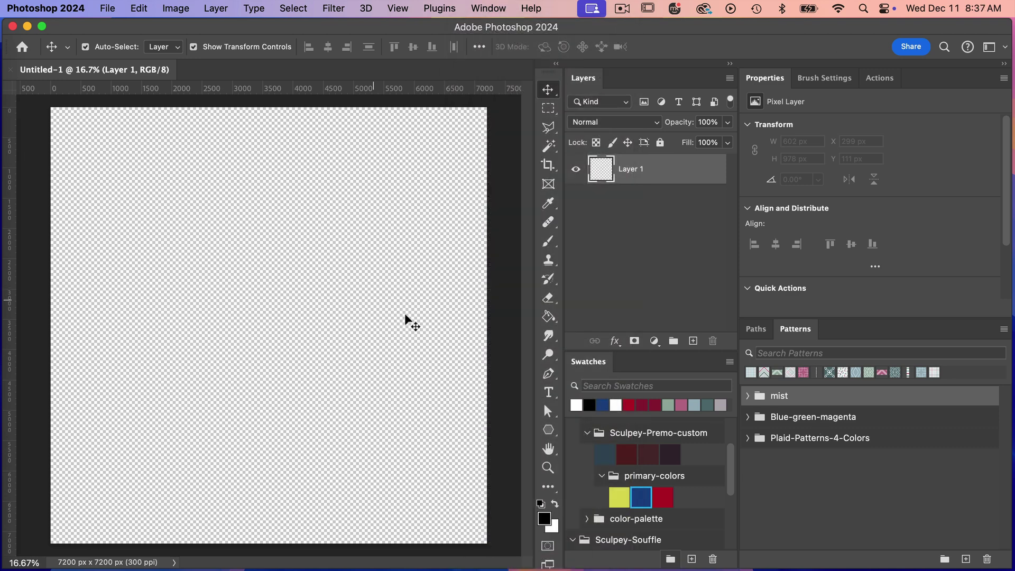
Draw a 7200 × 1000 px rectangle with the Rectangle Tool and fill it black
{"action": "left_click", "coordinate": [549, 431]}
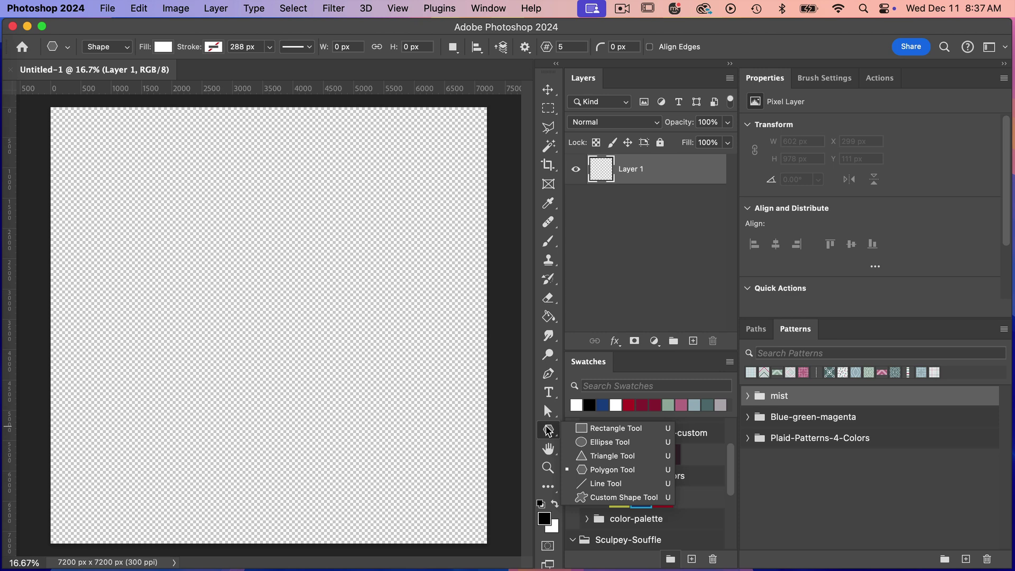
{"action": "left_click", "coordinate": [647, 430]}
{"action": "left_click", "coordinate": [264, 325]}
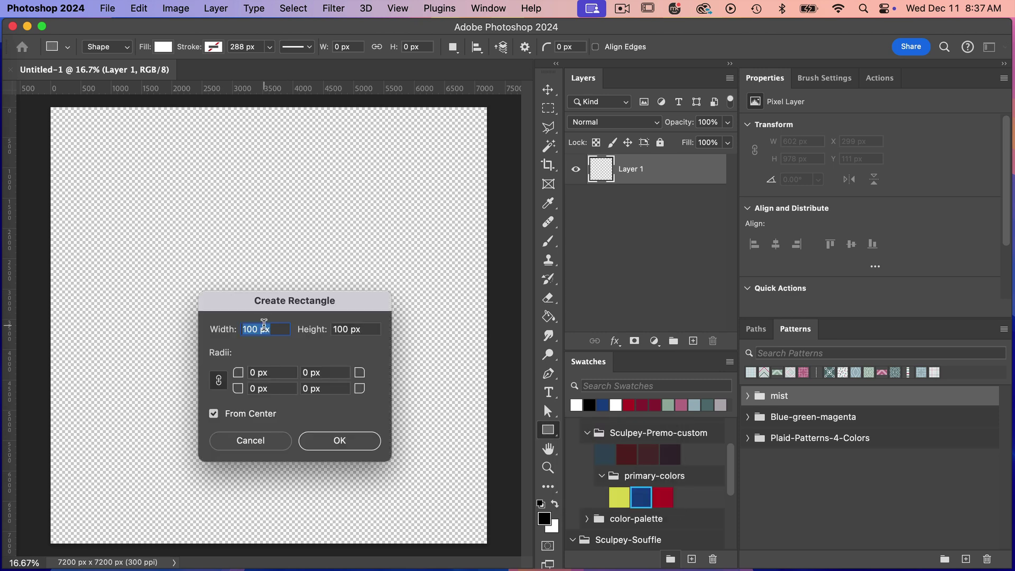
{"action": "key", "text": "BackSpace"}
{"action": "left_click", "coordinate": [344, 330]}
{"action": "type", "text": "100"}
{"action": "left_click", "coordinate": [352, 441]}
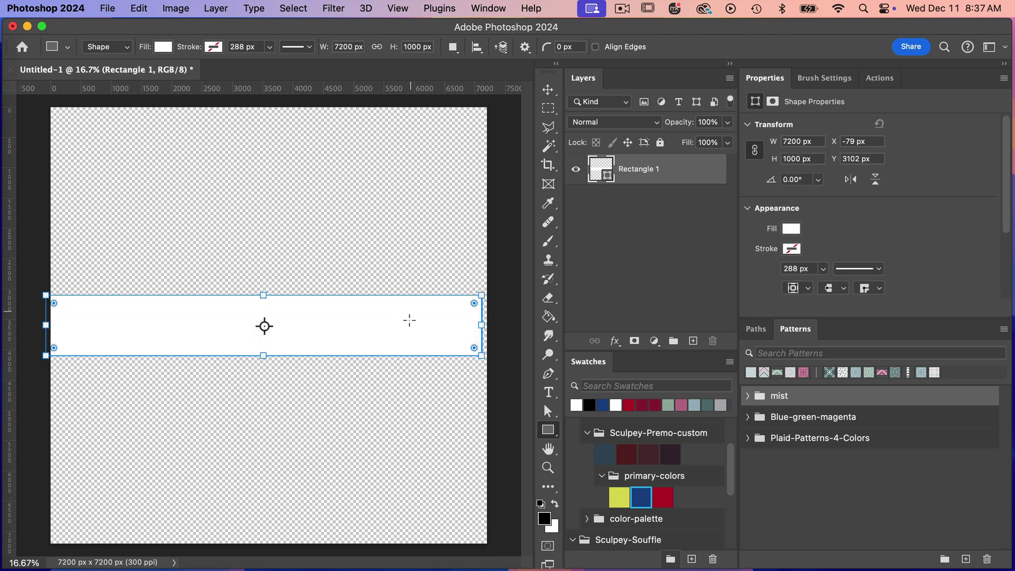
{"action": "left_click", "coordinate": [589, 405]}
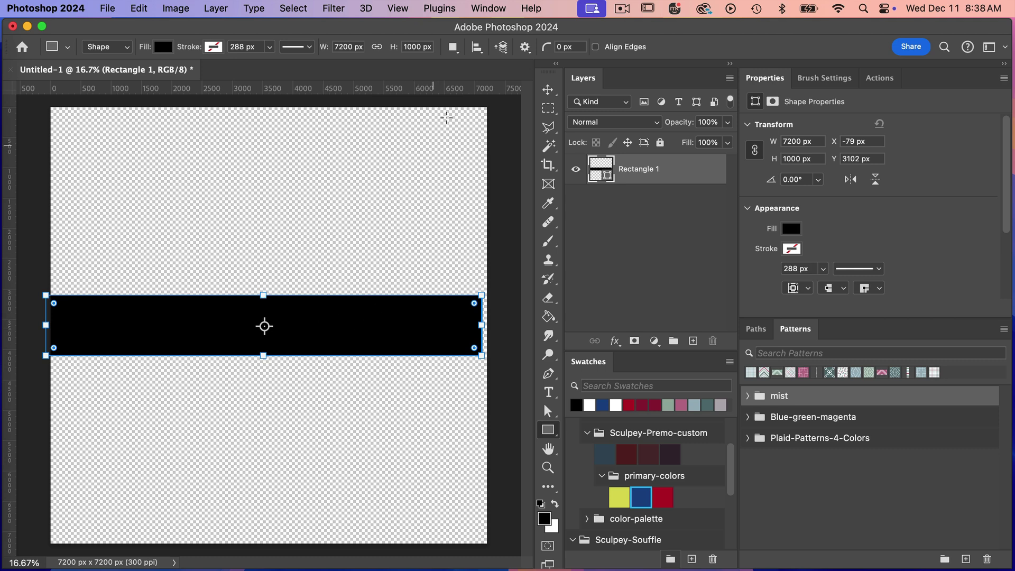
Align the rectangle to the canvas's left edge and vertical centre
{"action": "left_click", "coordinate": [478, 48]}
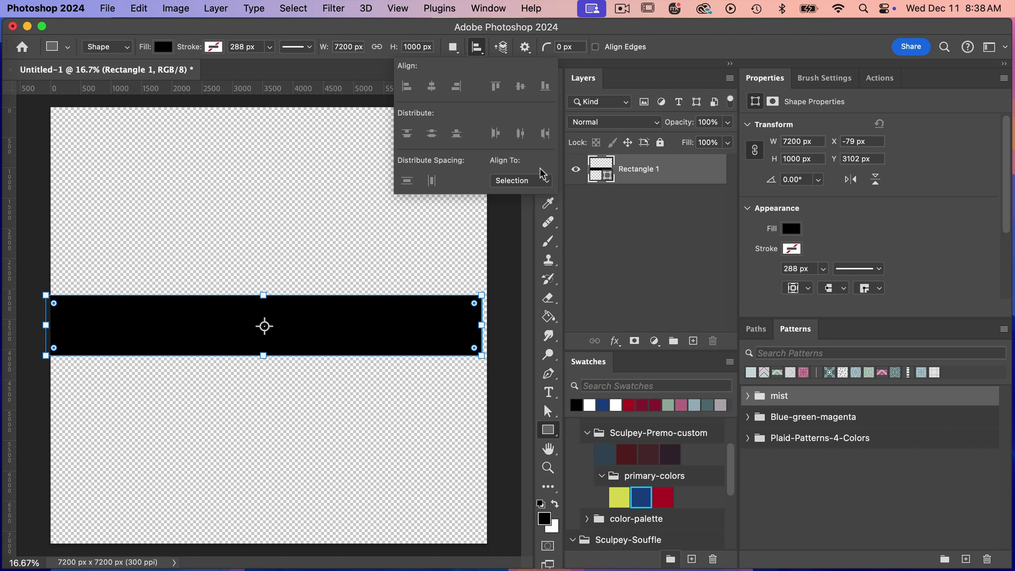
{"action": "left_click", "coordinate": [532, 185]}
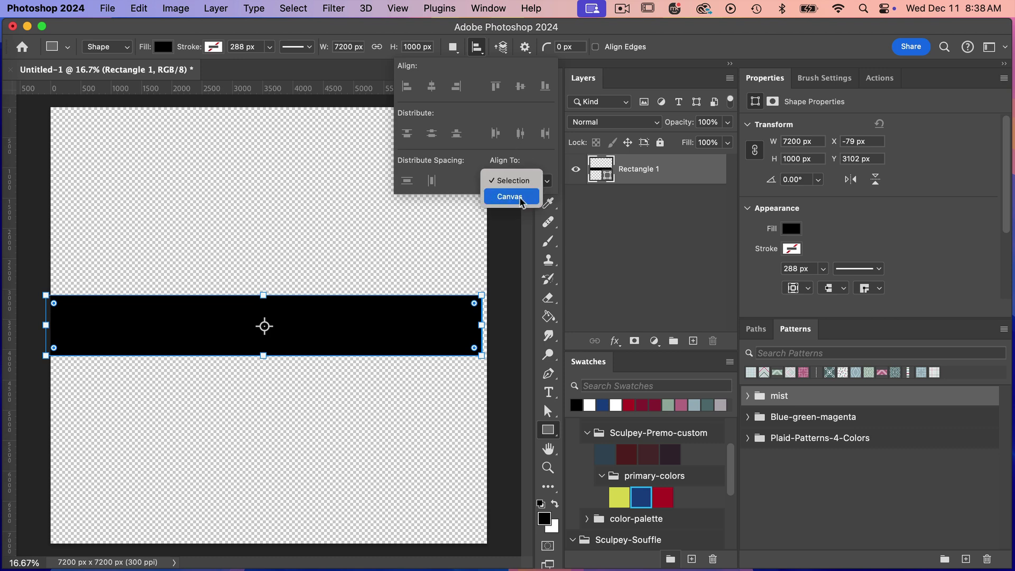
{"action": "left_click", "coordinate": [508, 196]}
{"action": "left_click", "coordinate": [437, 92]}
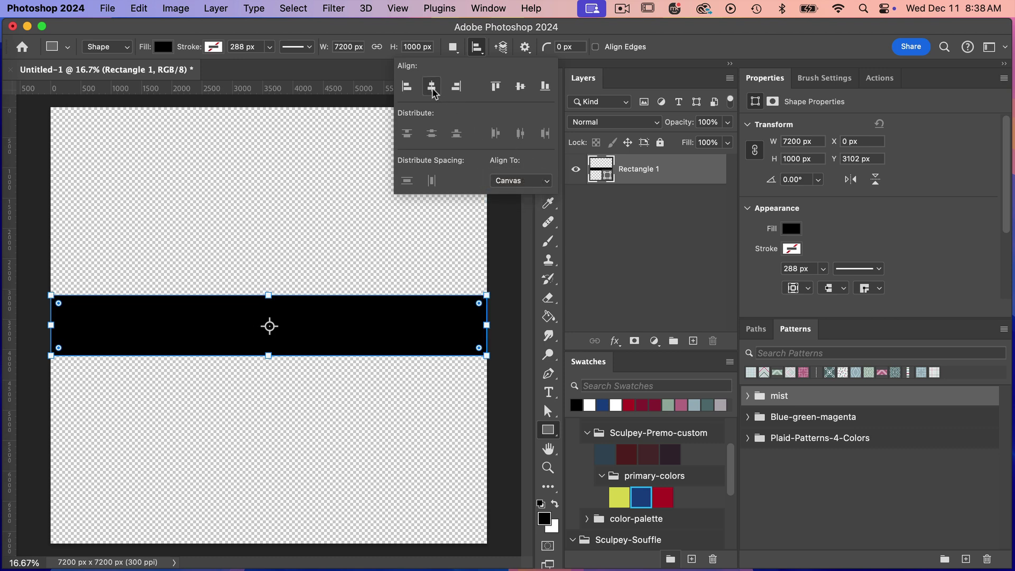
{"action": "left_click", "coordinate": [520, 88]}
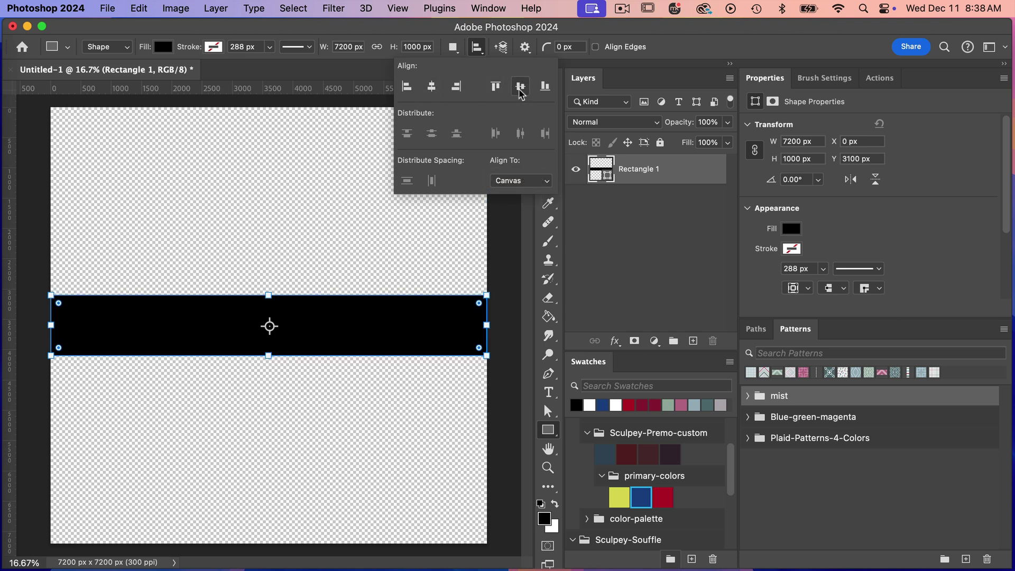
{"action": "left_click", "coordinate": [444, 34]}
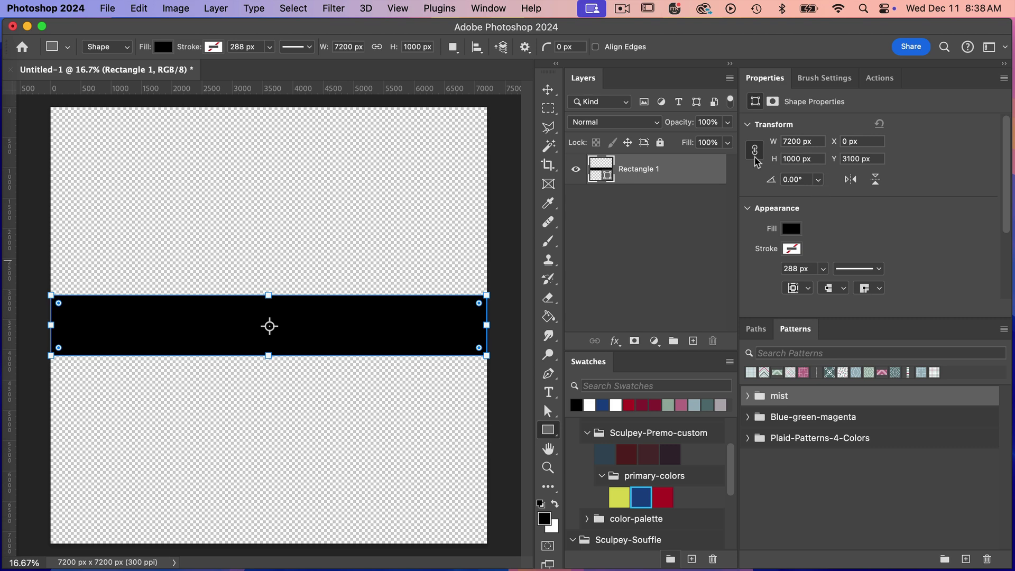
Set the rectangle's height to 1800 px and re-centre it vertically on the canvas
{"action": "left_click_drag", "start_coordinate": [818, 160], "coordinate": [767, 160]}
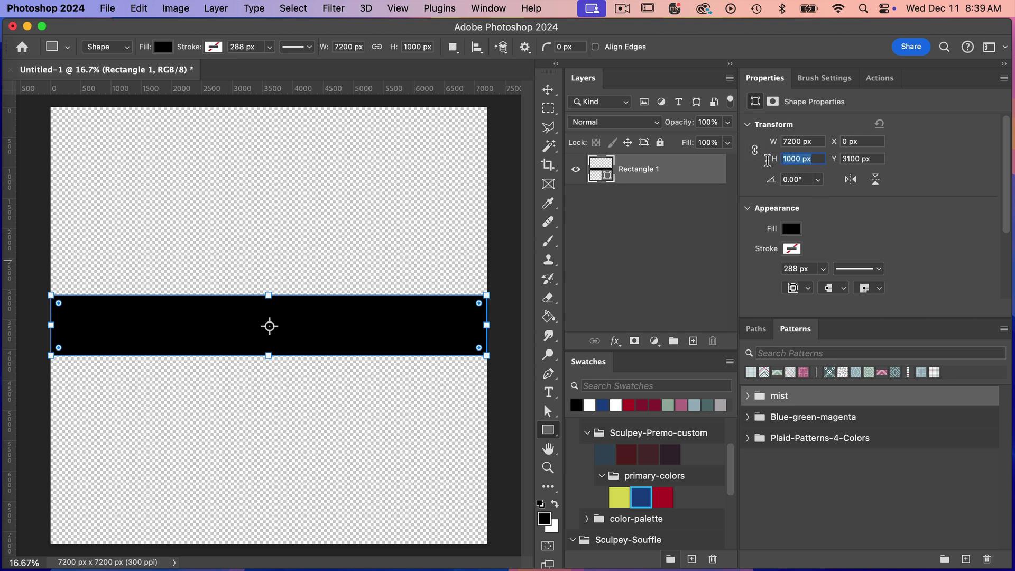
{"action": "key", "text": "BackSpace"}
{"action": "key", "text": "Return"}
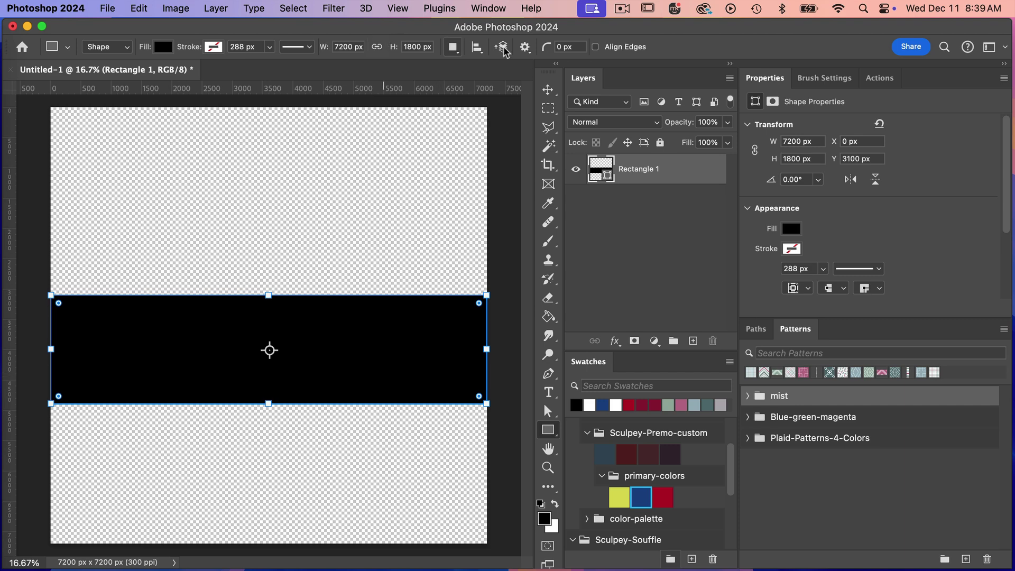
{"action": "left_click", "coordinate": [476, 47]}
{"action": "left_click", "coordinate": [520, 85]}
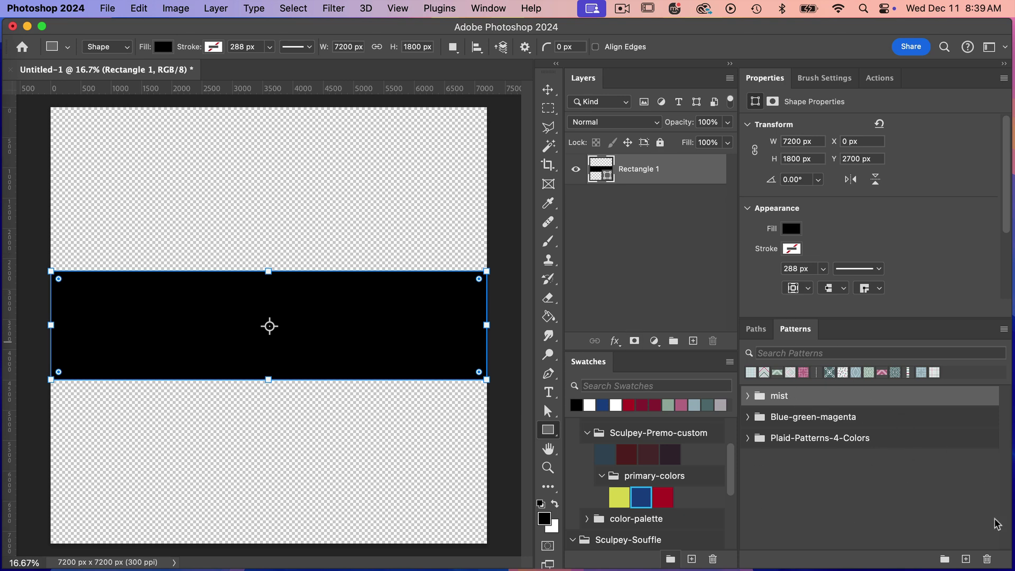
Save the black band as a new pattern named 'stripe' and hide Rectangle 1
{"action": "left_click", "coordinate": [966, 559]}
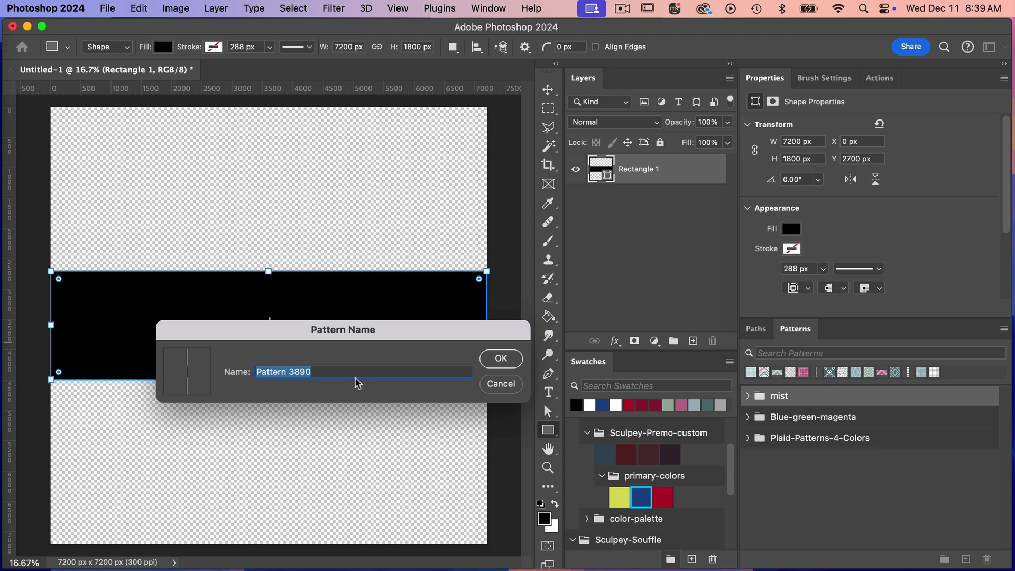
{"action": "type", "text": "stripes"}
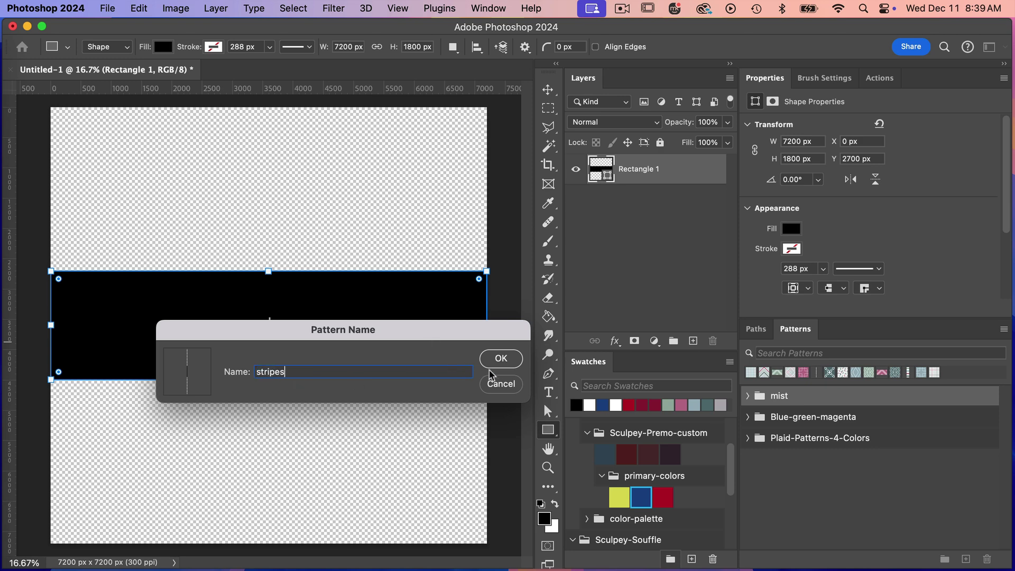
{"action": "left_click", "coordinate": [495, 362]}
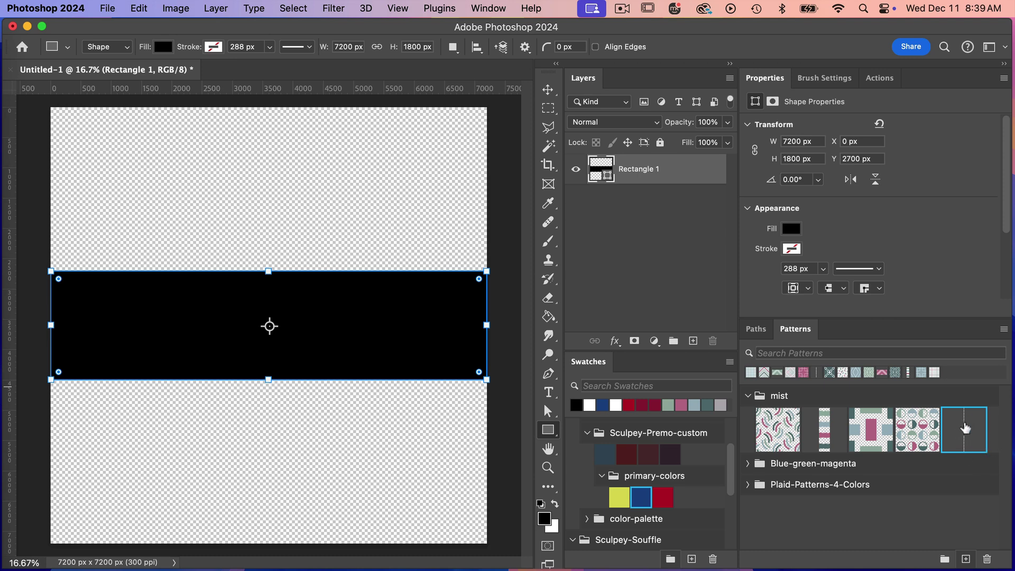
{"action": "left_click", "coordinate": [576, 170]}
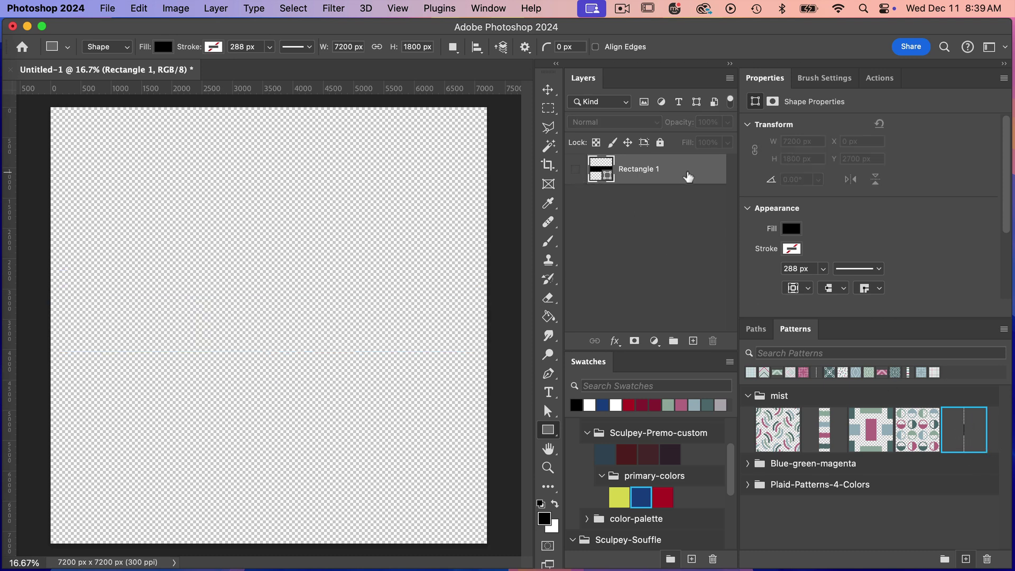
Add a Pattern Fill layer using the 'stripe' pattern from the mist group
{"action": "left_click", "coordinate": [693, 341]}
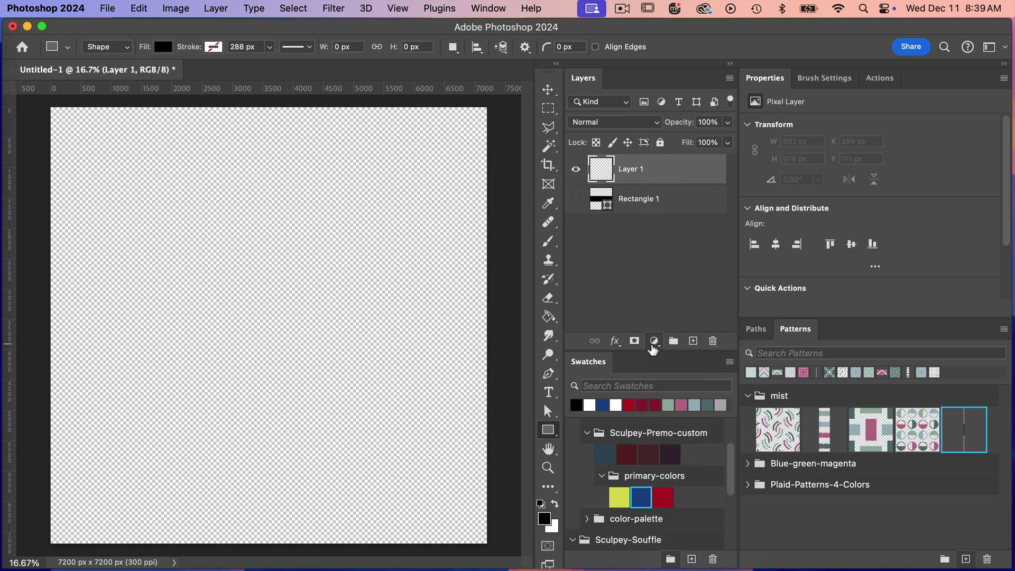
{"action": "left_click", "coordinate": [654, 341]}
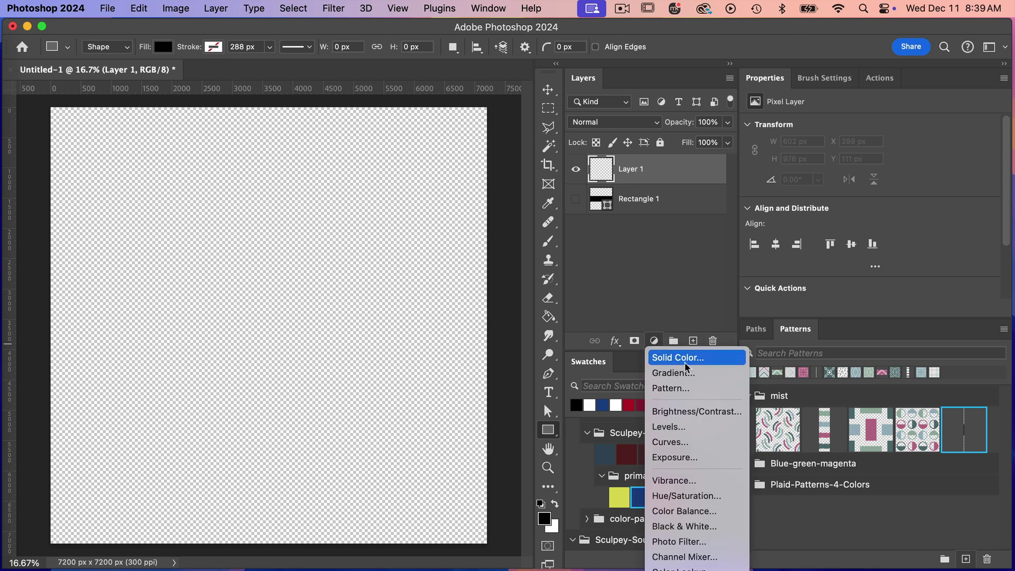
{"action": "left_click", "coordinate": [697, 388]}
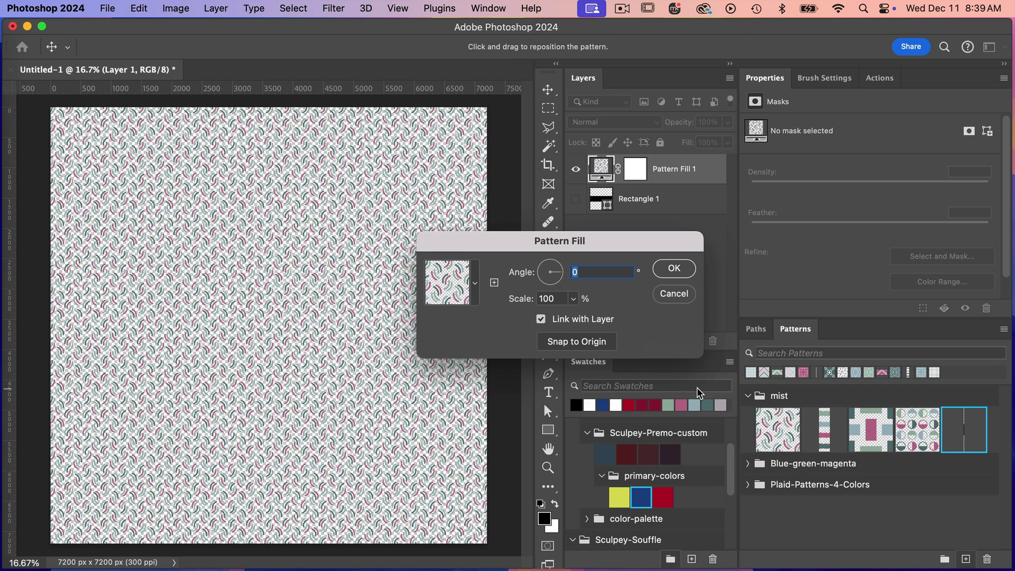
{"action": "left_click", "coordinate": [474, 283]}
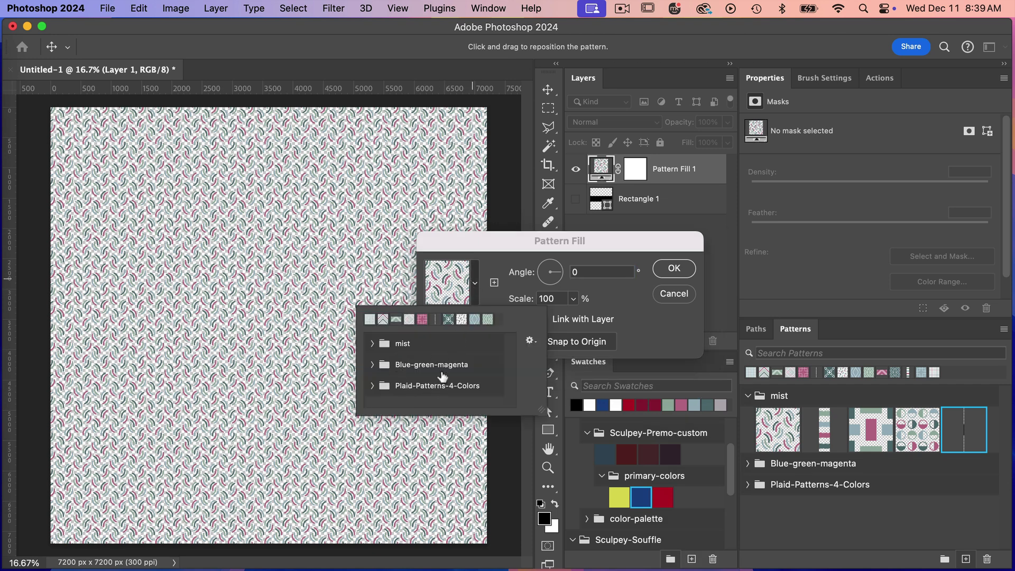
{"action": "left_click", "coordinate": [372, 344]}
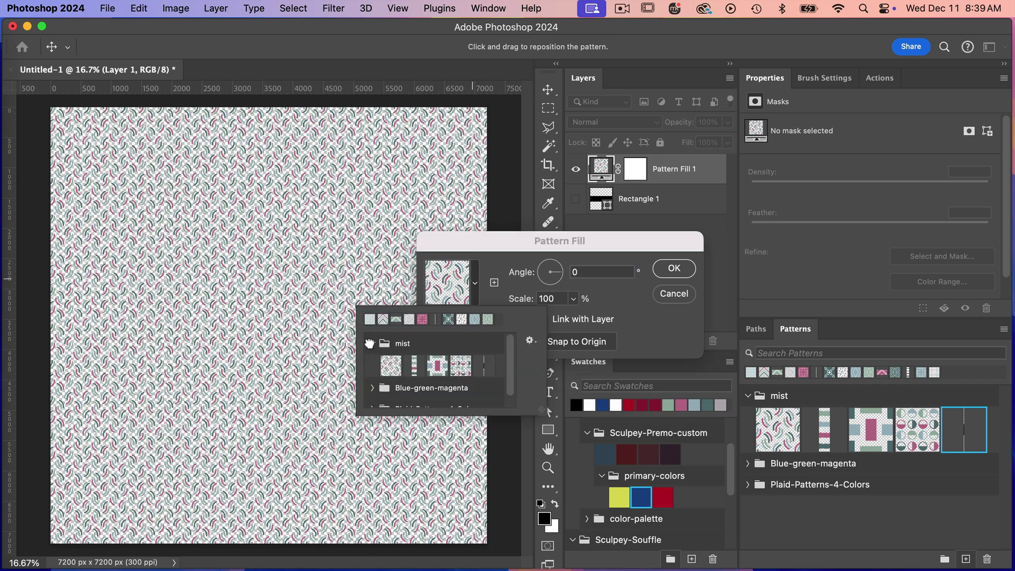
{"action": "left_click", "coordinate": [482, 366]}
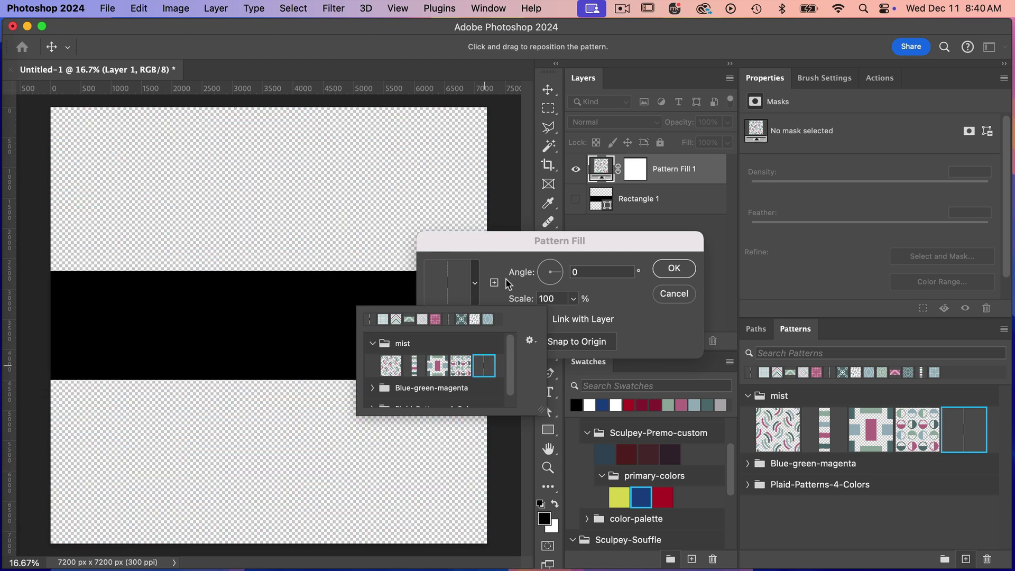
{"action": "left_click", "coordinate": [496, 260]}
Set the pattern scale to 10% and confirm the fill
{"action": "left_click", "coordinate": [557, 299]}
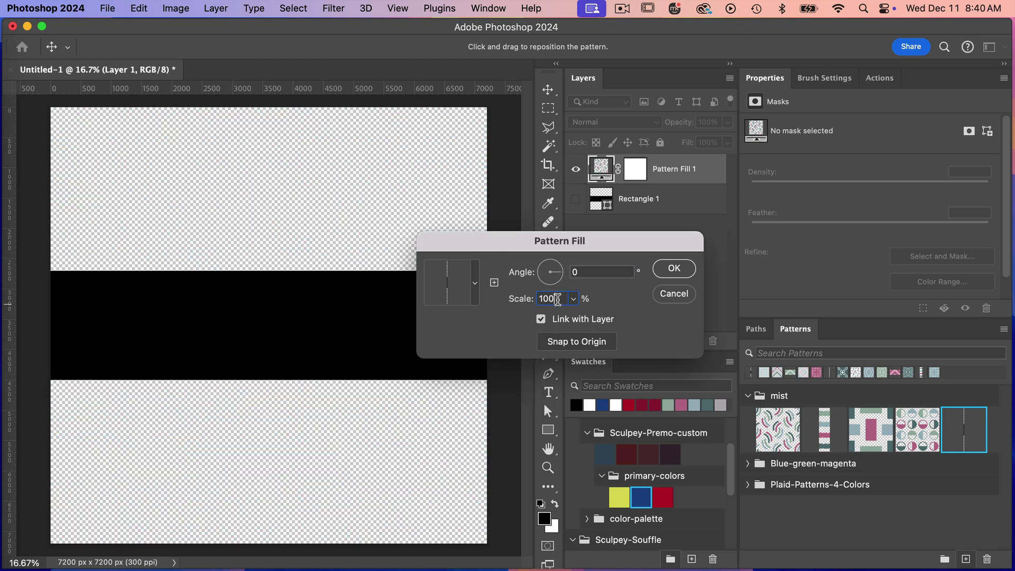
{"action": "double_click", "coordinate": [557, 299]}
{"action": "type", "text": "2"}
{"action": "key", "text": "BackSpace"}
{"action": "type", "text": "1"}
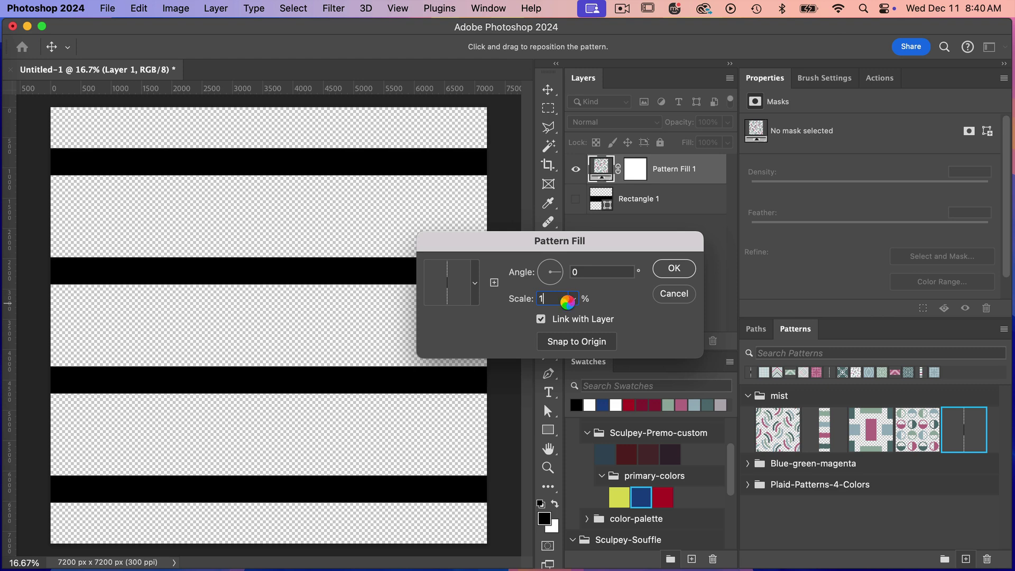
{"action": "type", "text": "0"}
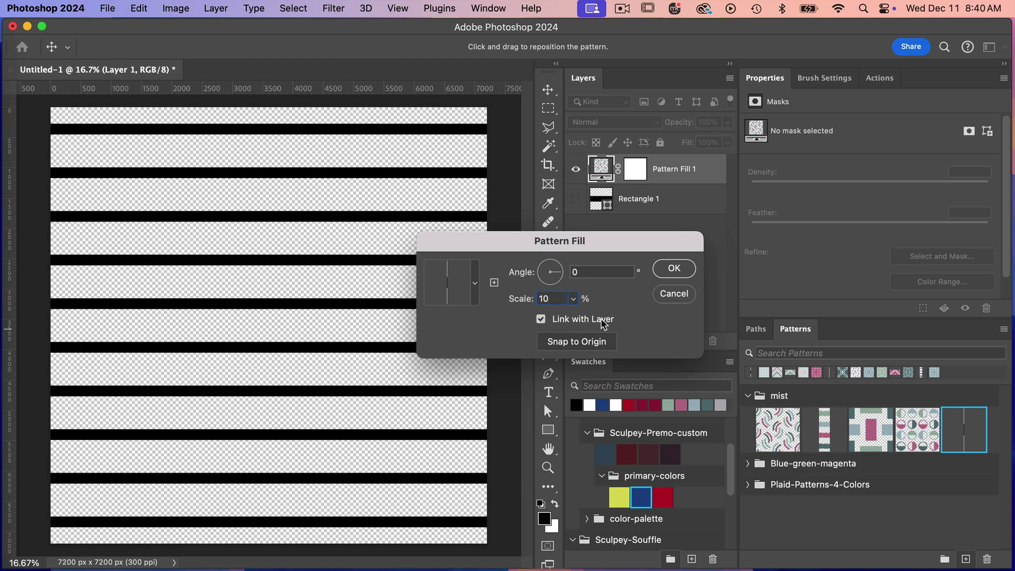
{"action": "left_click", "coordinate": [674, 269]}
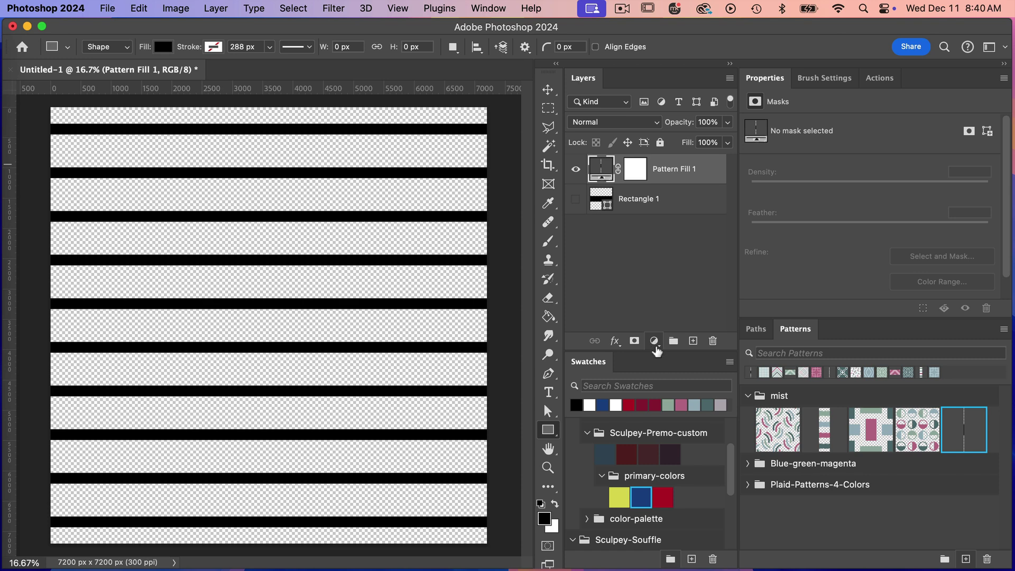
Add a Solid Color fill layer in blue #259ac1 above Pattern Fill 1
{"action": "left_click", "coordinate": [655, 341]}
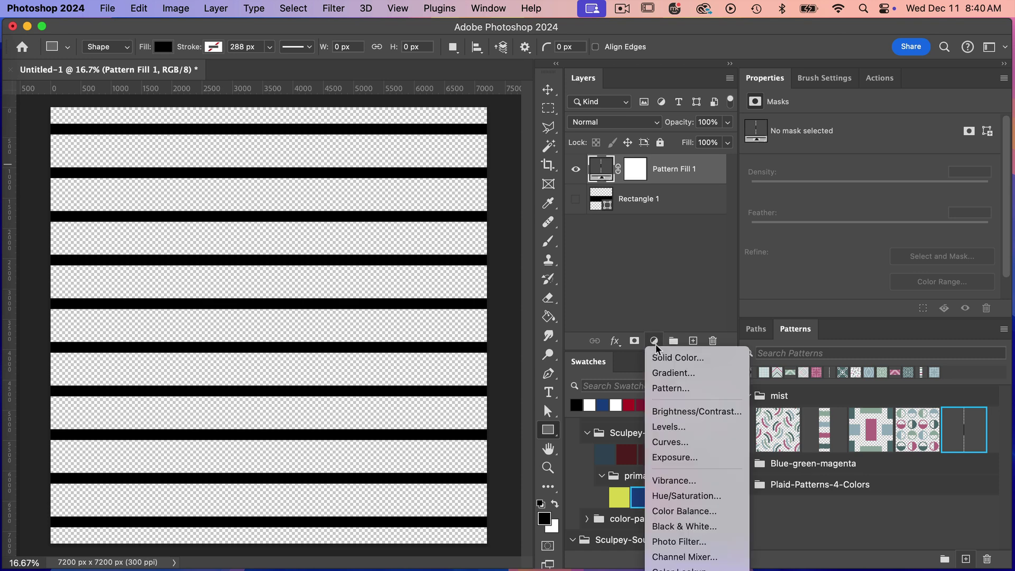
{"action": "left_click", "coordinate": [709, 361]}
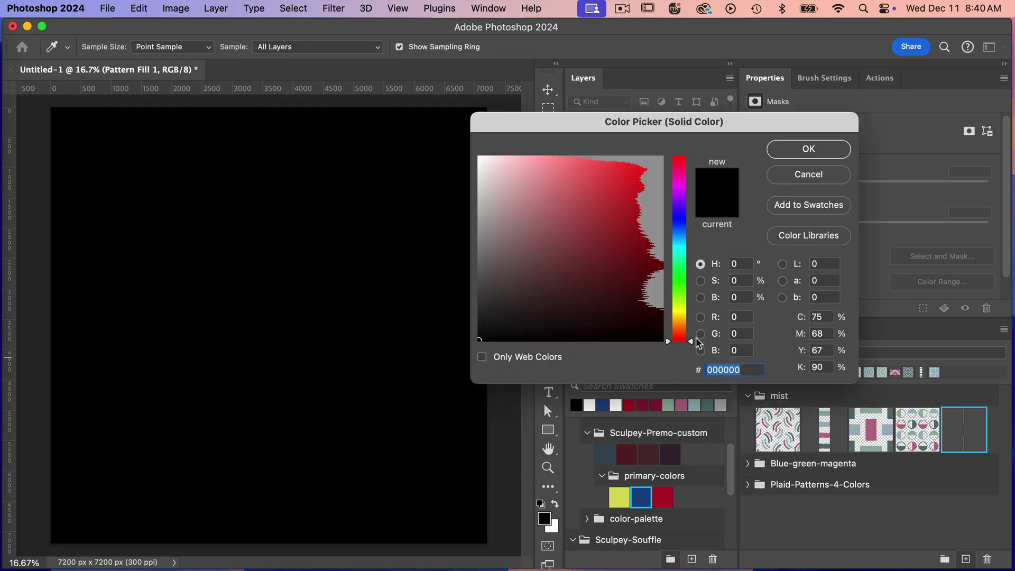
{"action": "left_click_drag", "start_coordinate": [691, 341], "coordinate": [687, 242]}
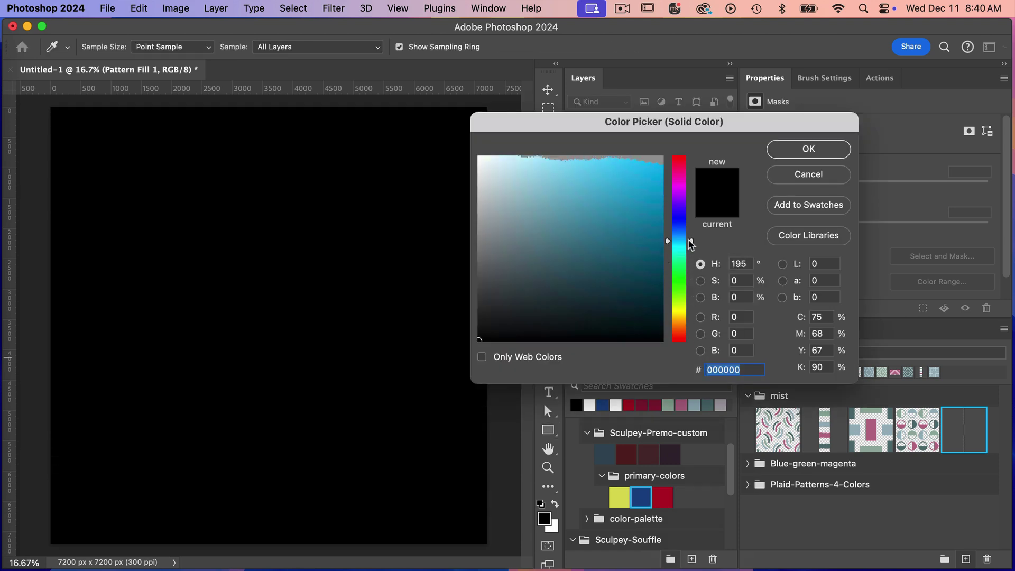
{"action": "left_click", "coordinate": [628, 201]}
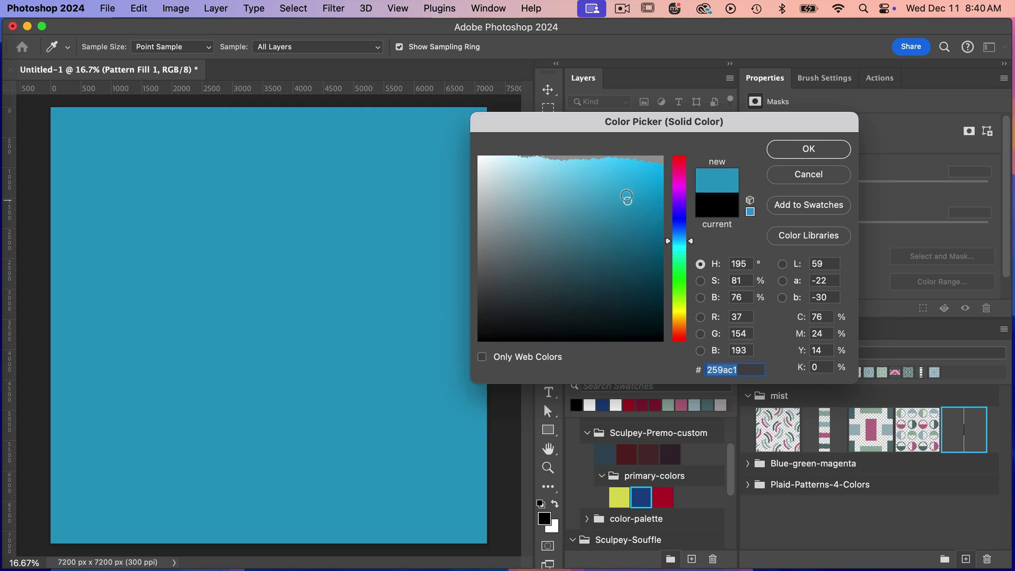
{"action": "left_click", "coordinate": [798, 150]}
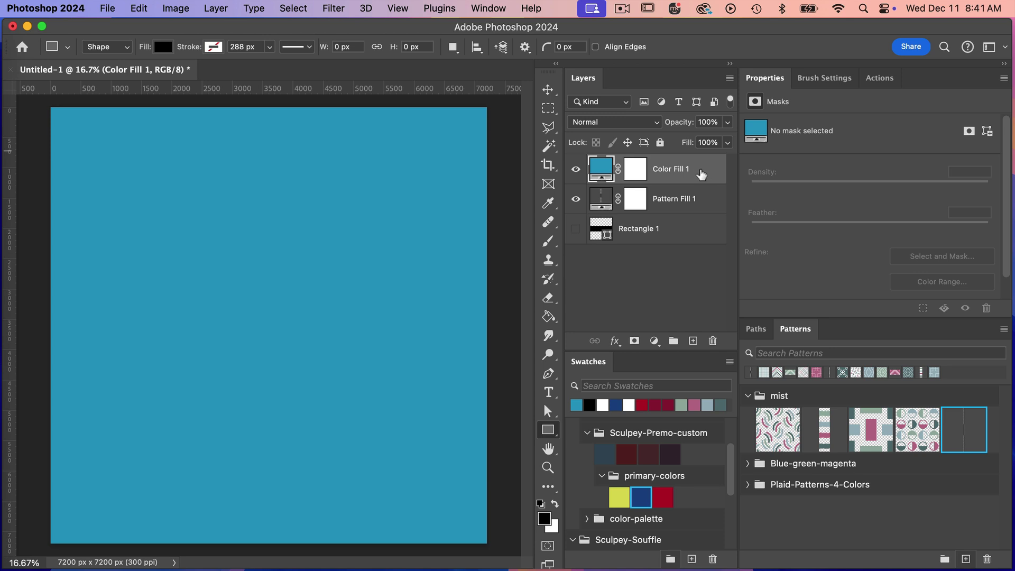
Create a clipping mask so Color Fill 1 clips to Pattern Fill 1
{"action": "right_click", "coordinate": [700, 173]}
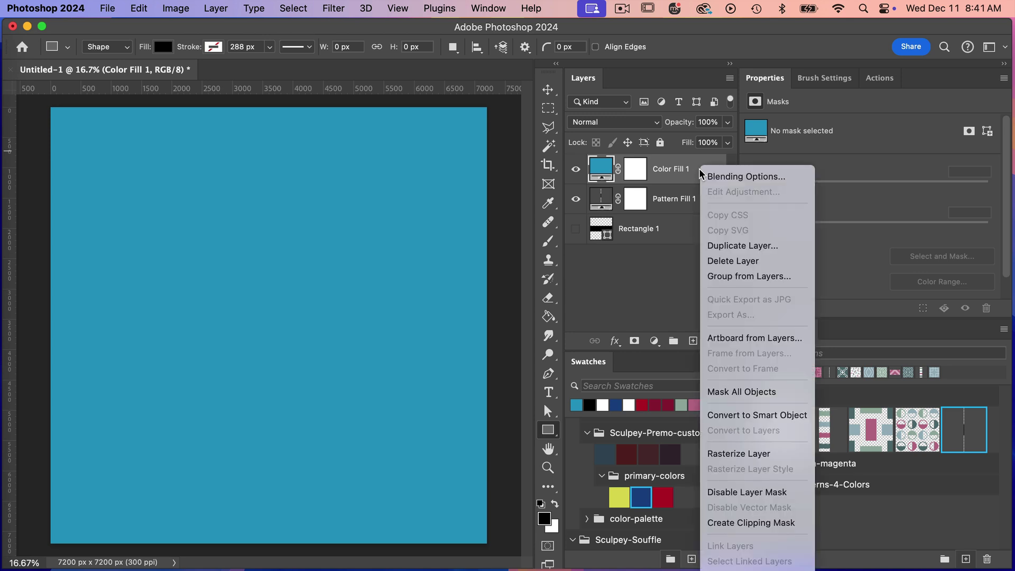
{"action": "left_click", "coordinate": [751, 522]}
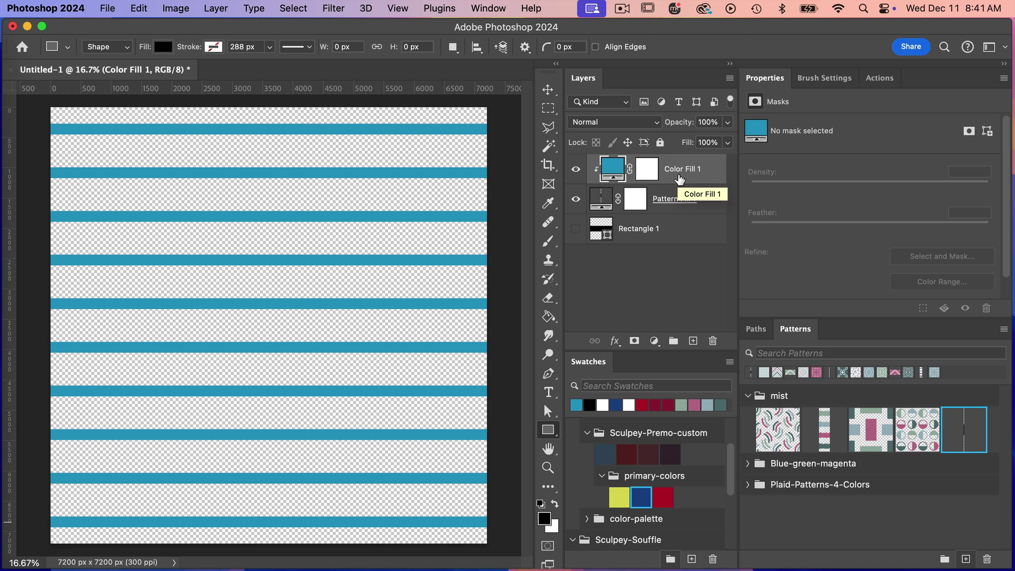
Duplicate Color Fill 1 as a white (fff) layer under the pattern, then recolour the stripes dark blue
{"action": "right_click", "coordinate": [682, 176]}
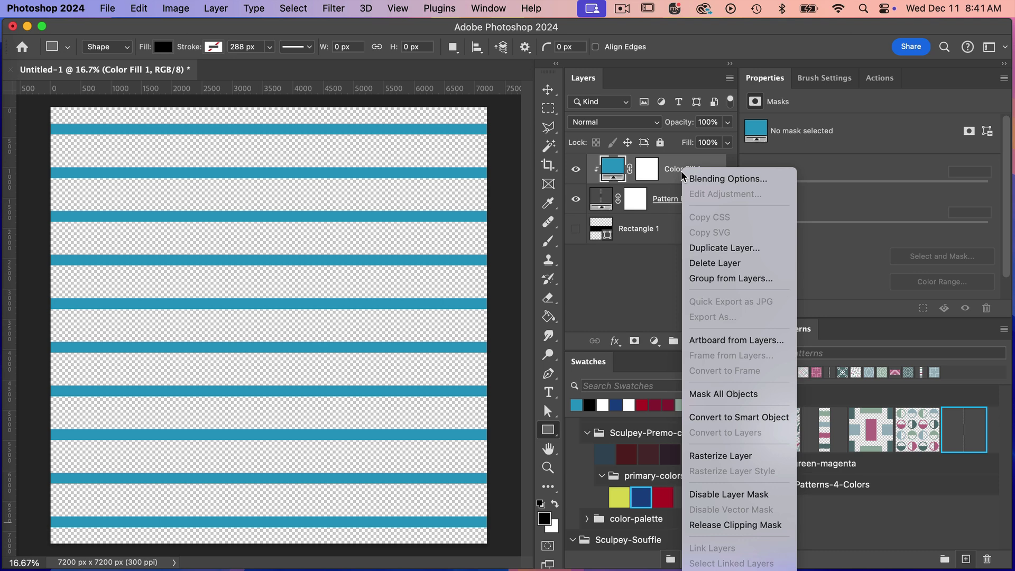
{"action": "left_click", "coordinate": [727, 248]}
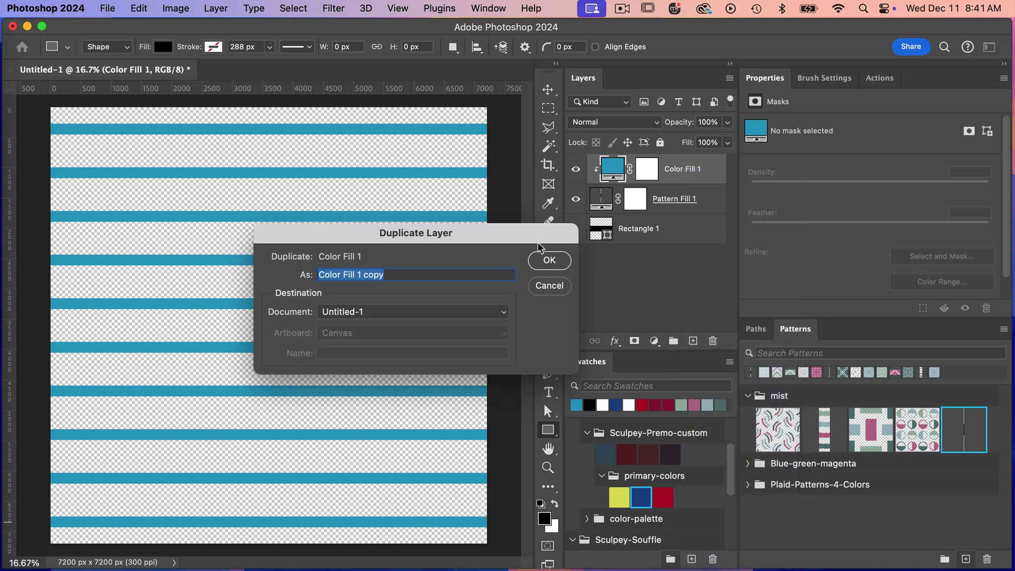
{"action": "left_click", "coordinate": [550, 260]}
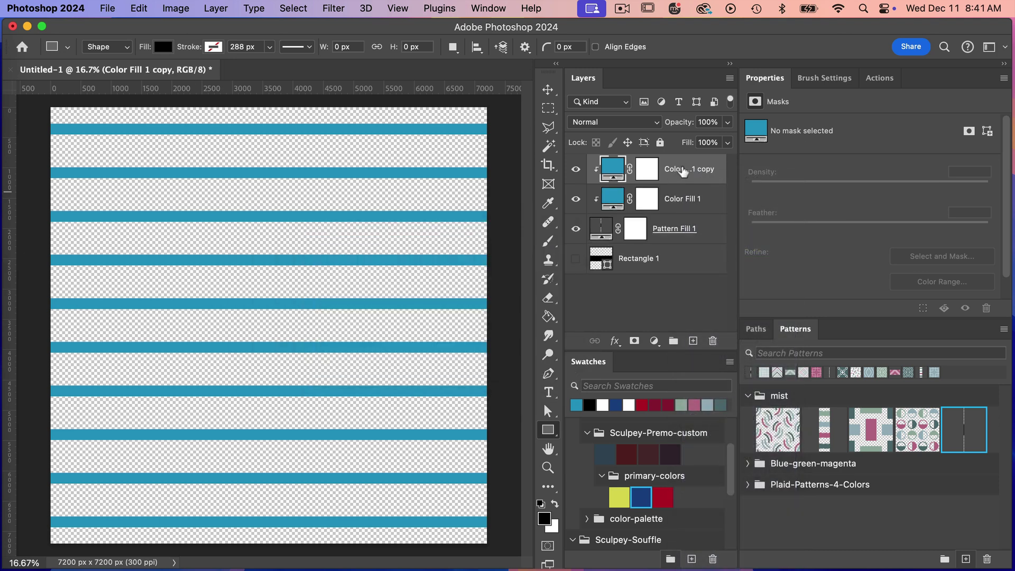
{"action": "left_click_drag", "start_coordinate": [682, 170], "coordinate": [675, 241]}
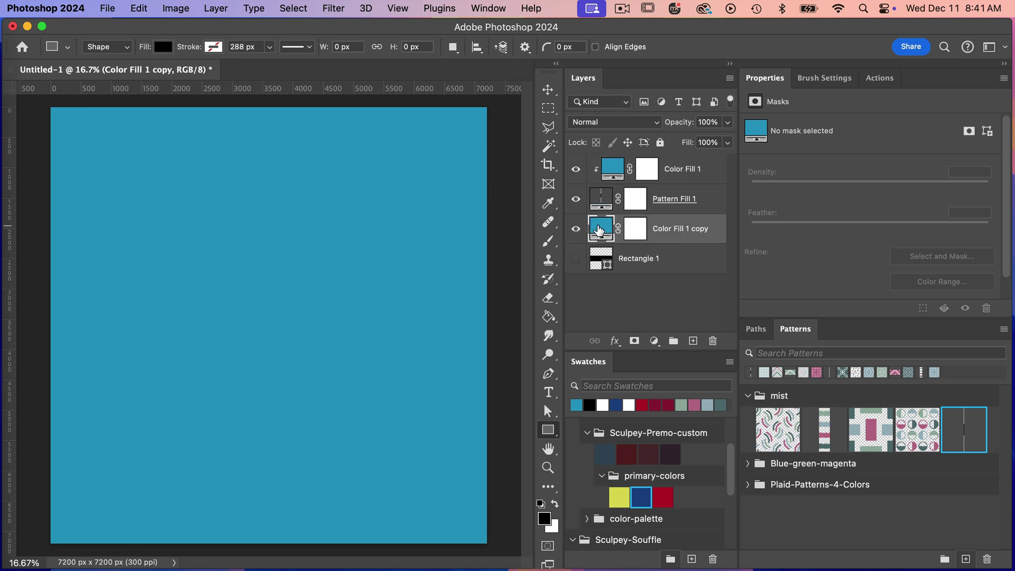
{"action": "double_click", "coordinate": [599, 231]}
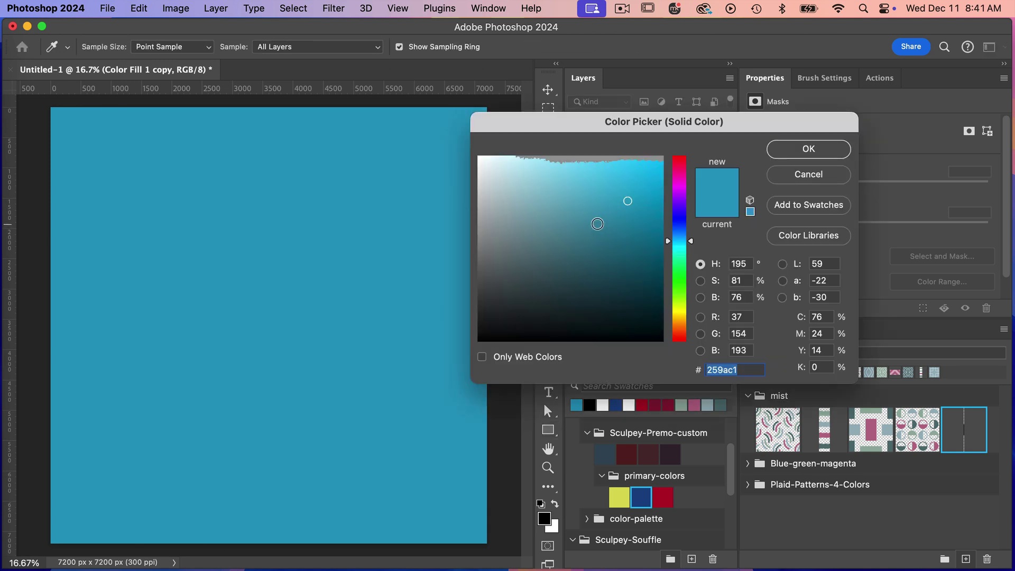
{"action": "type", "text": "ff"}
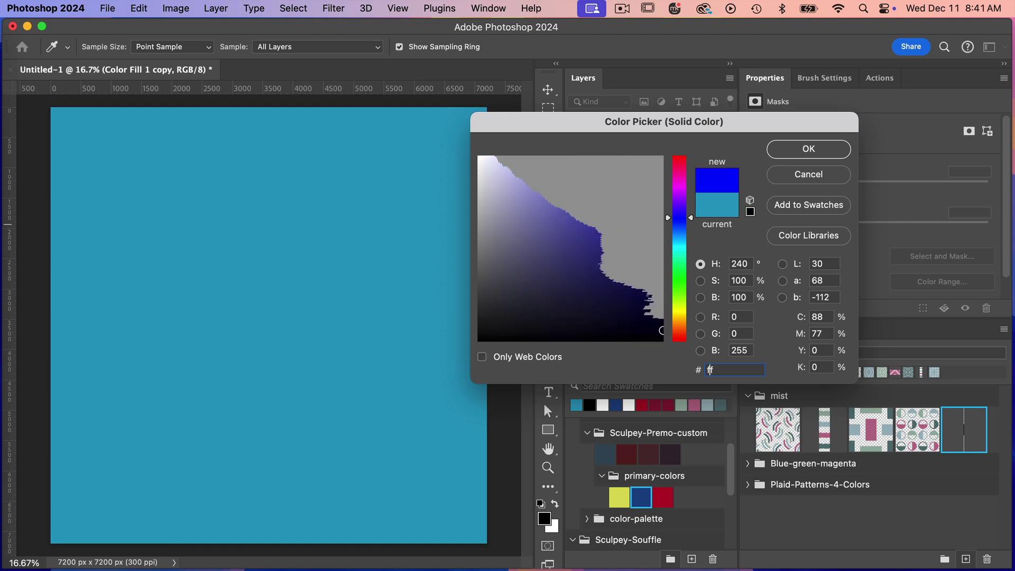
{"action": "type", "text": "f"}
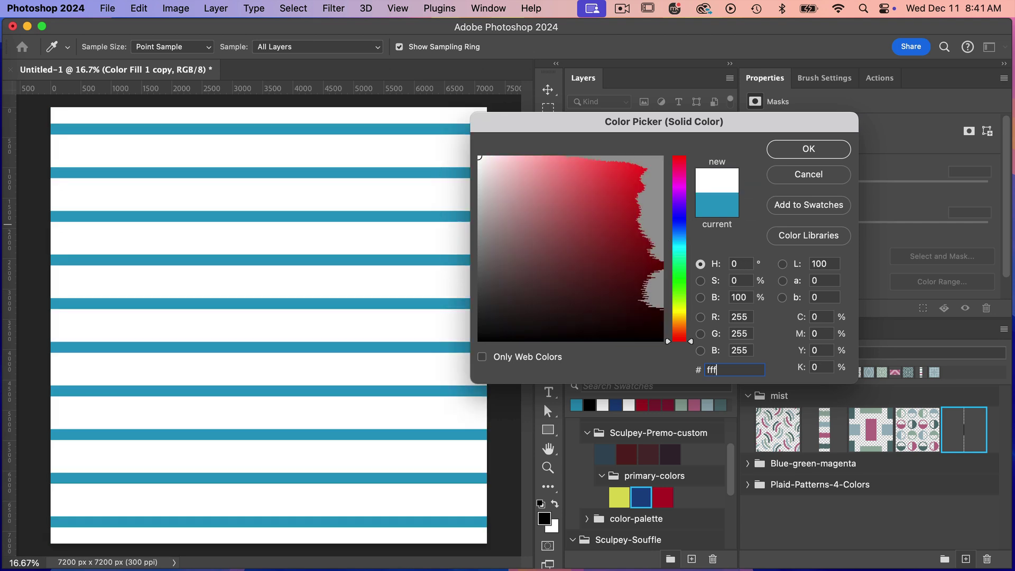
{"action": "left_click", "coordinate": [802, 151]}
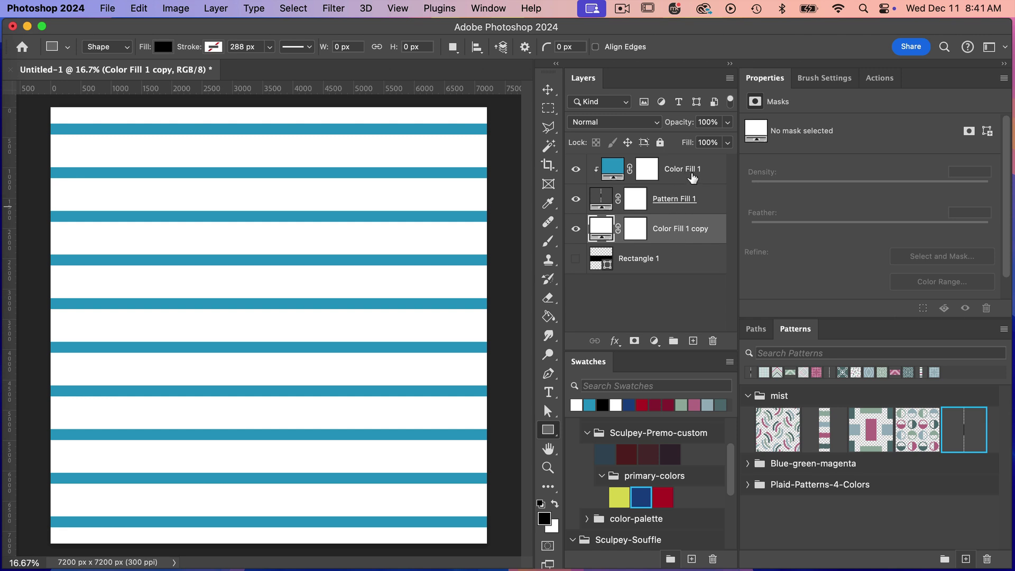
{"action": "left_click", "coordinate": [692, 176]}
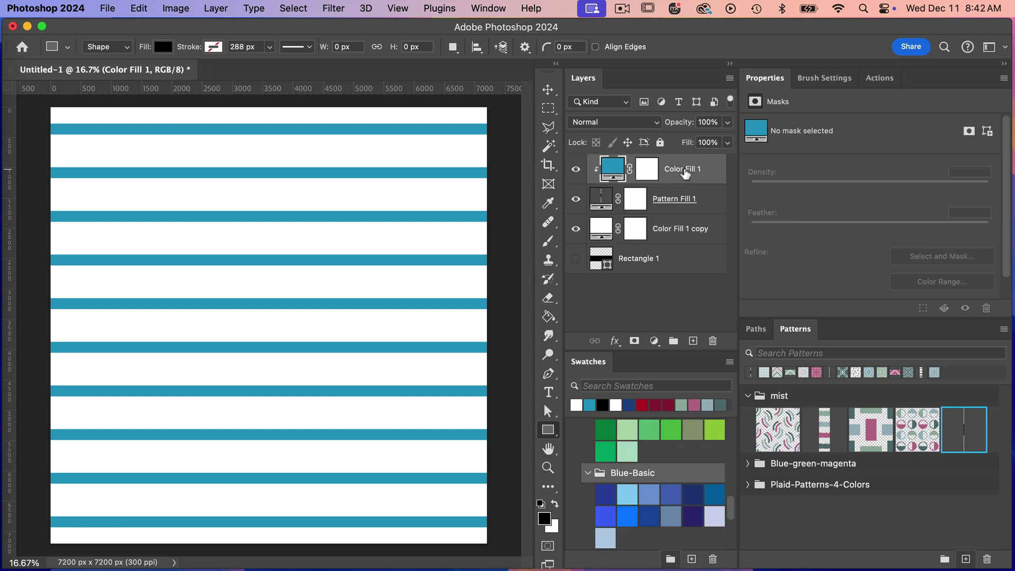
{"action": "left_click", "coordinate": [711, 494]}
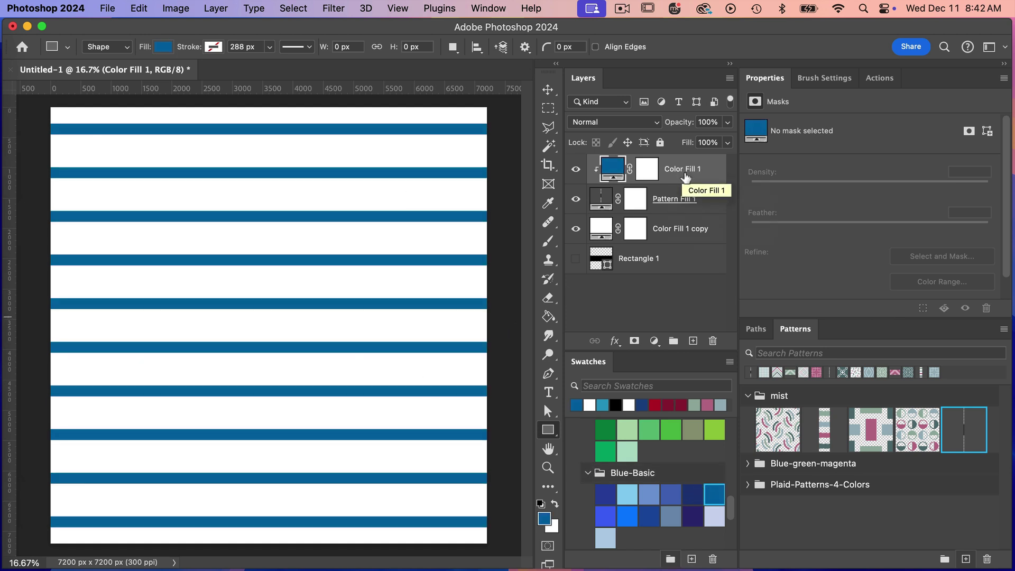
Group the three fill layers into Group 1, hide it, and show and select Rectangle 1
{"action": "left_click", "coordinate": [682, 229], "text": "shift"}
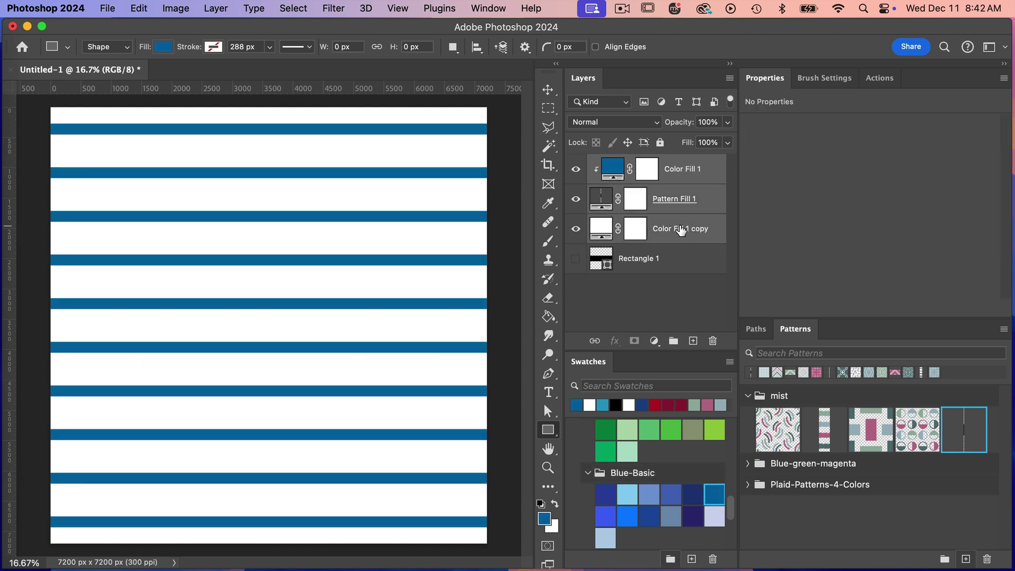
{"action": "left_click", "coordinate": [673, 342]}
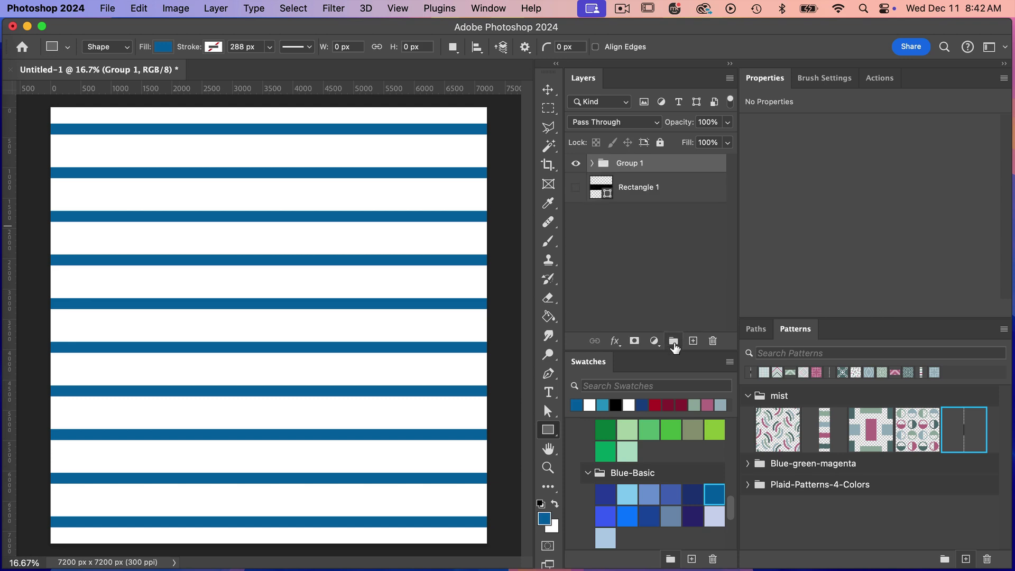
{"action": "left_click", "coordinate": [576, 165]}
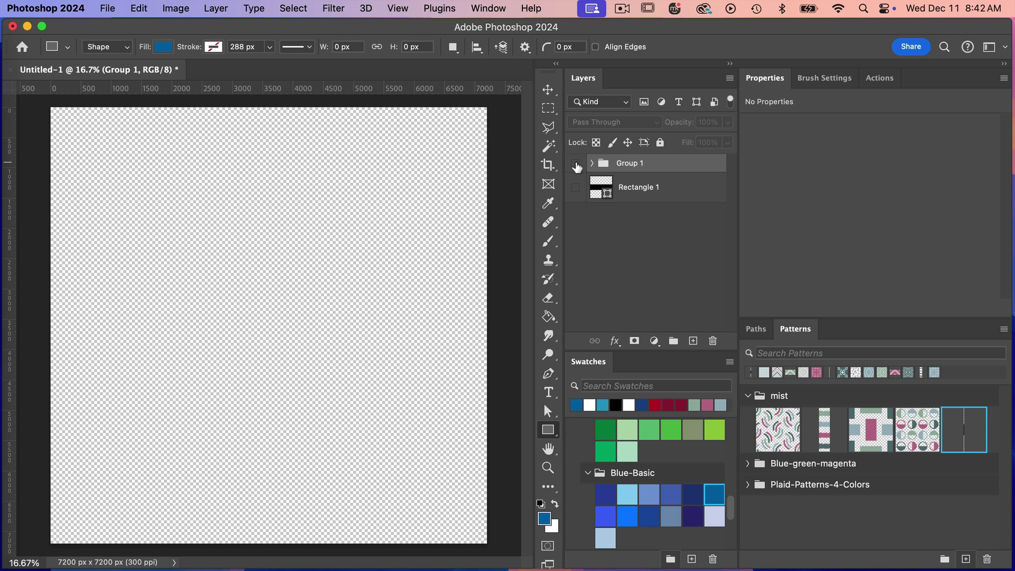
{"action": "left_click", "coordinate": [576, 189]}
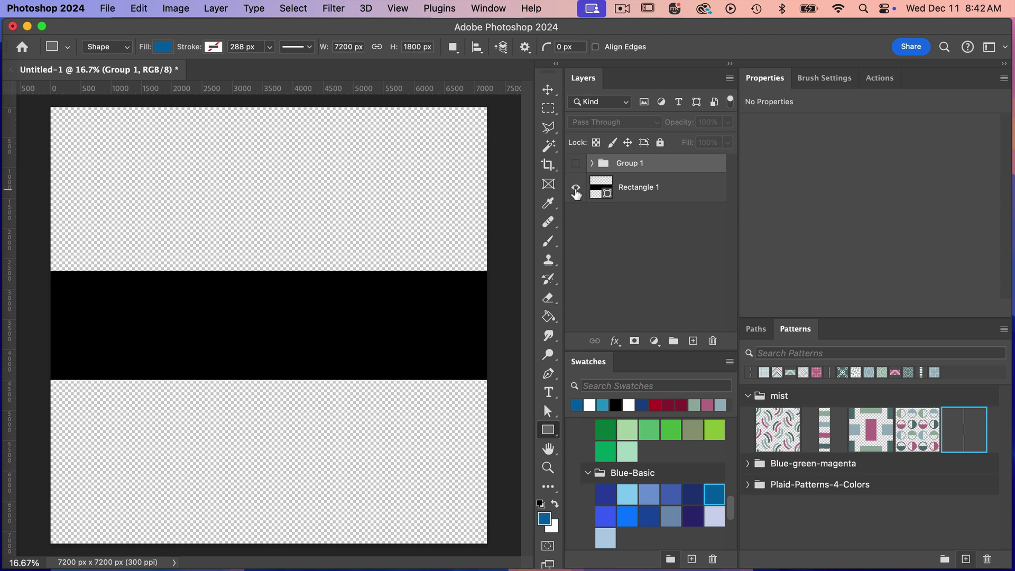
{"action": "left_click", "coordinate": [658, 195]}
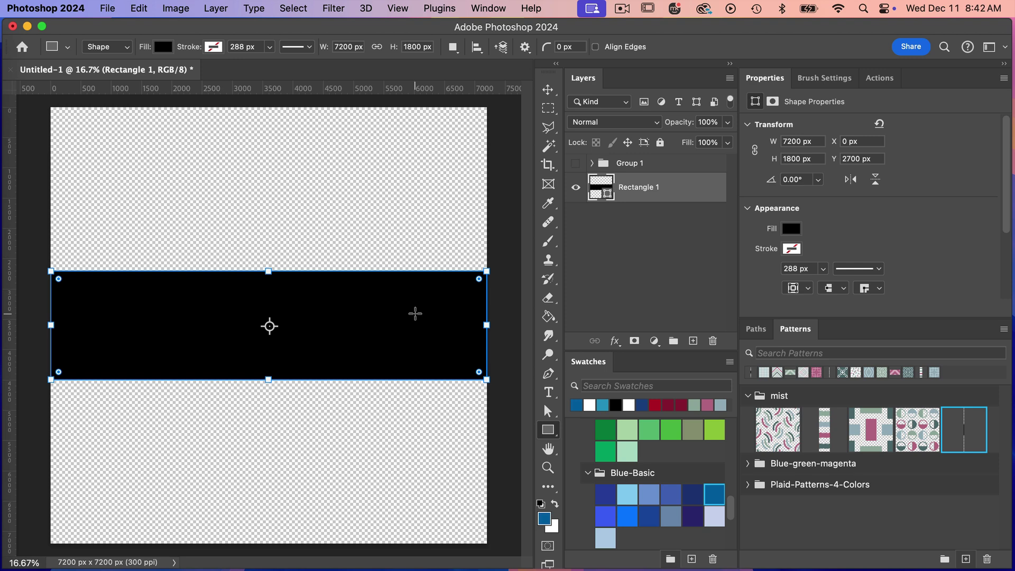
Duplicate Rectangle 1 to make Rectangle 1 copy
{"action": "right_click", "coordinate": [666, 195]}
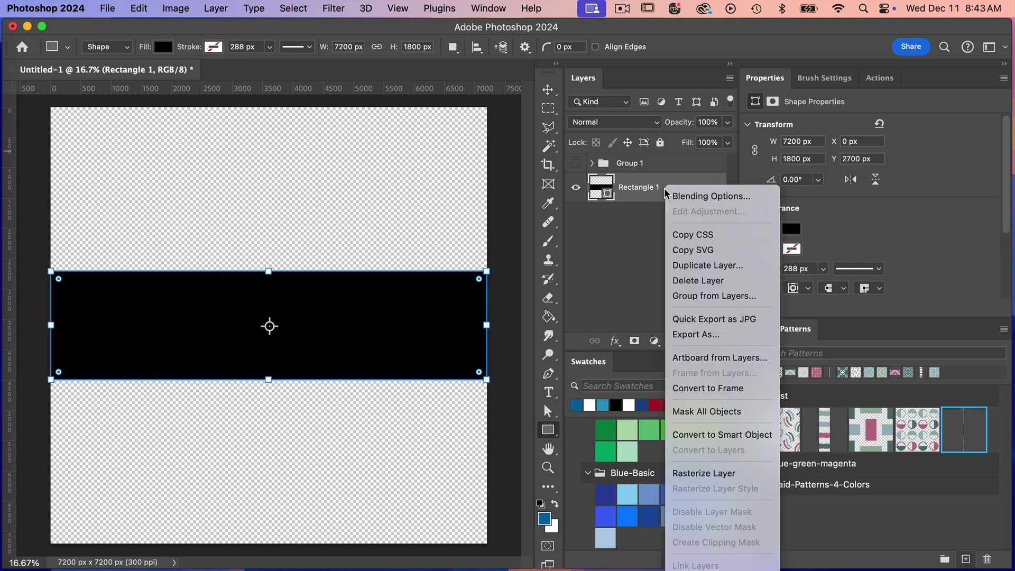
{"action": "left_click", "coordinate": [698, 265]}
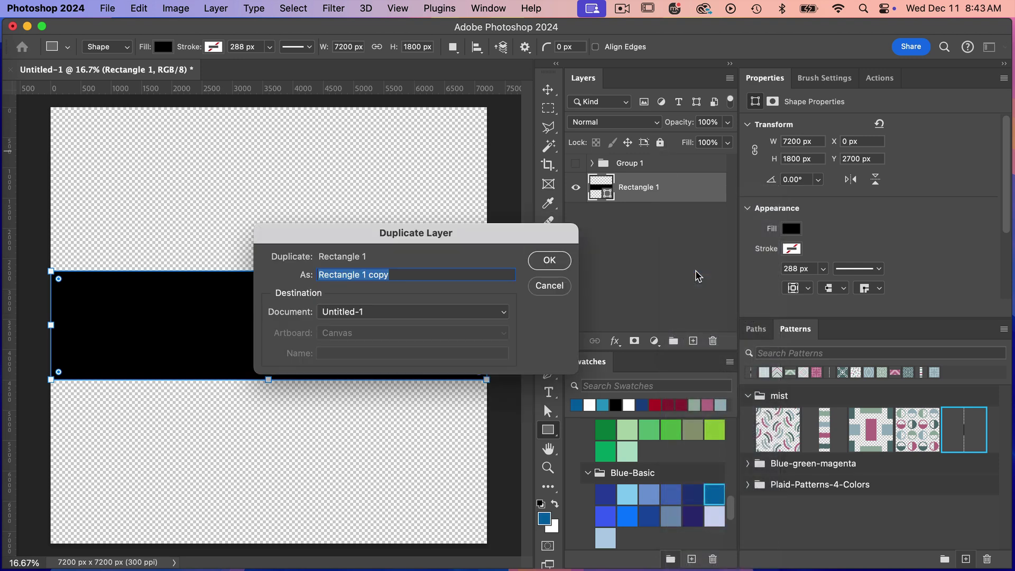
{"action": "left_click", "coordinate": [552, 261]}
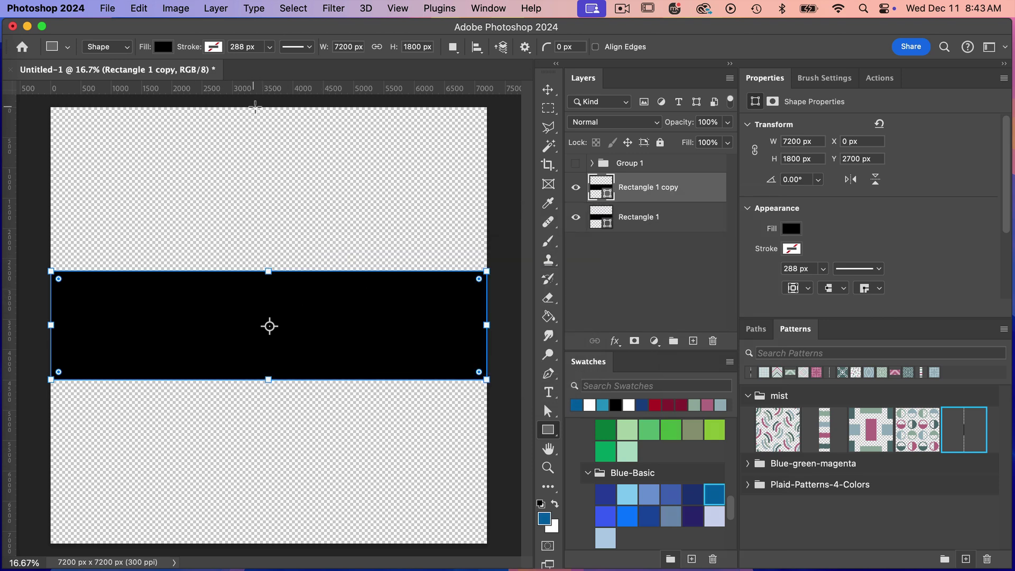
Free Transform the copy to Y 0 px so it straddles the top canvas edge
{"action": "left_click", "coordinate": [139, 8]}
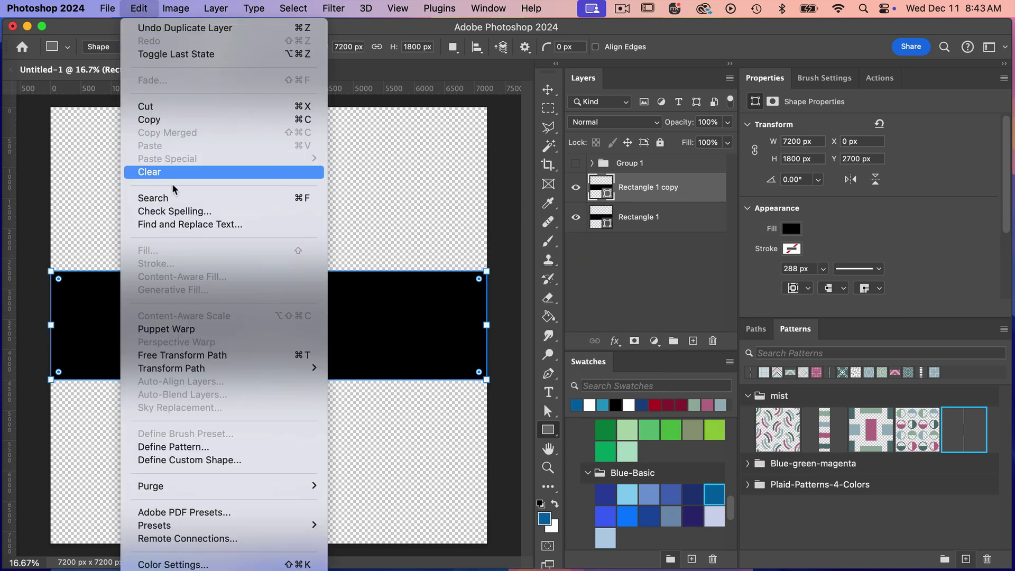
{"action": "left_click", "coordinate": [182, 356]}
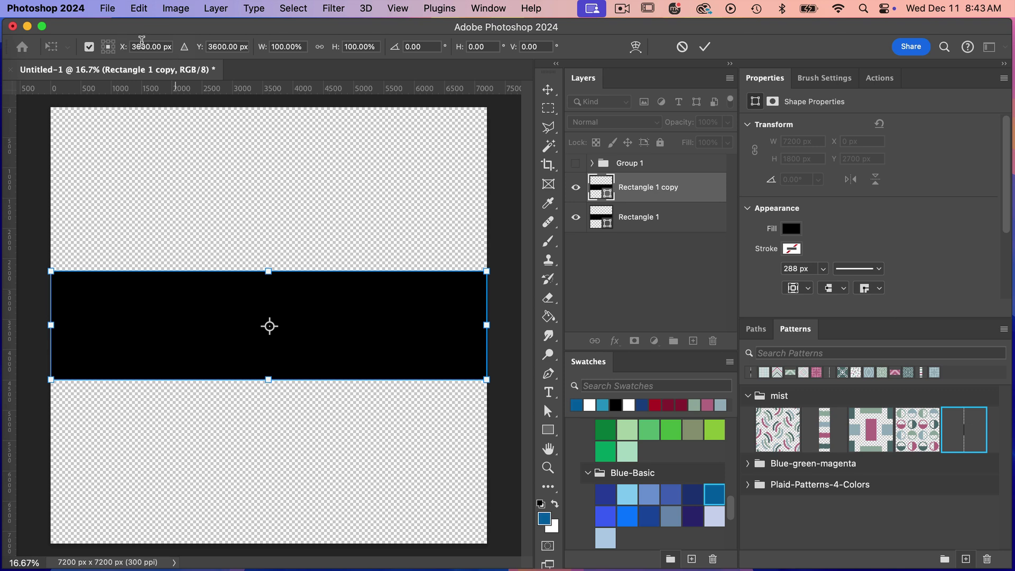
{"action": "left_click", "coordinate": [225, 47]}
{"action": "type", "text": "0"}
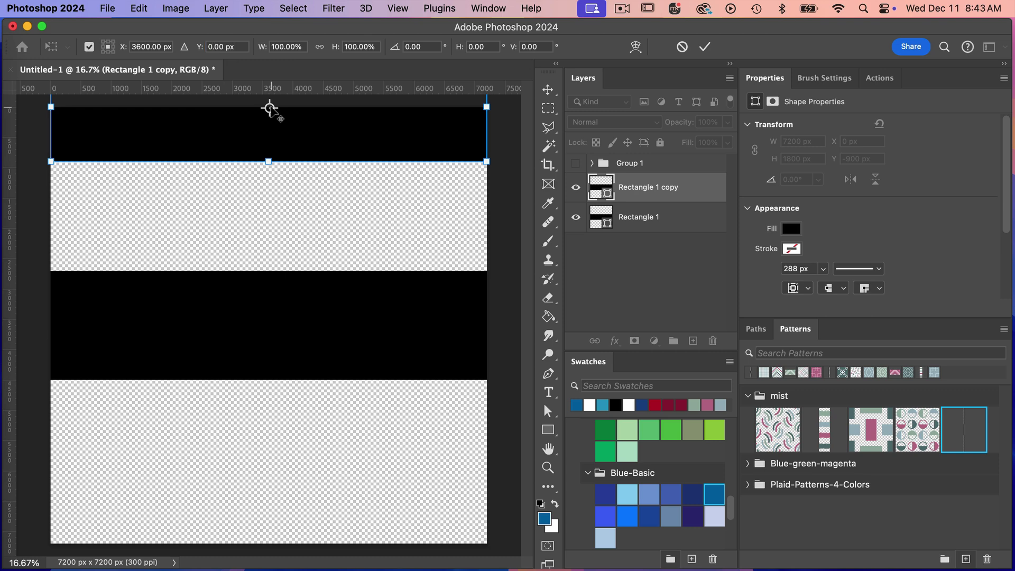
{"action": "left_click", "coordinate": [705, 46]}
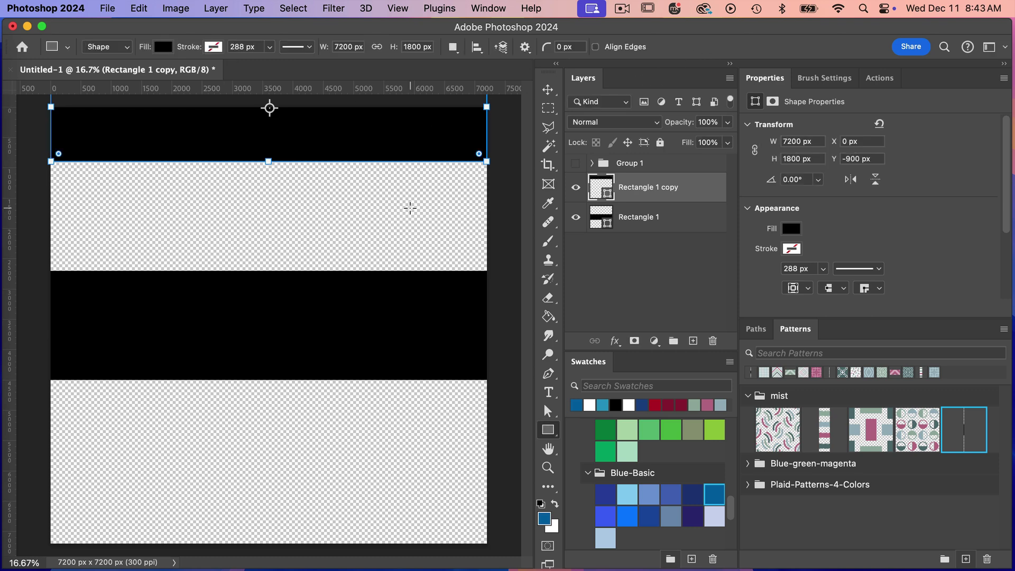
Zoom out and turn on Pattern Preview to see the bars tiled
{"action": "key", "text": "super+minus"}
{"action": "key", "text": "super+minus"}
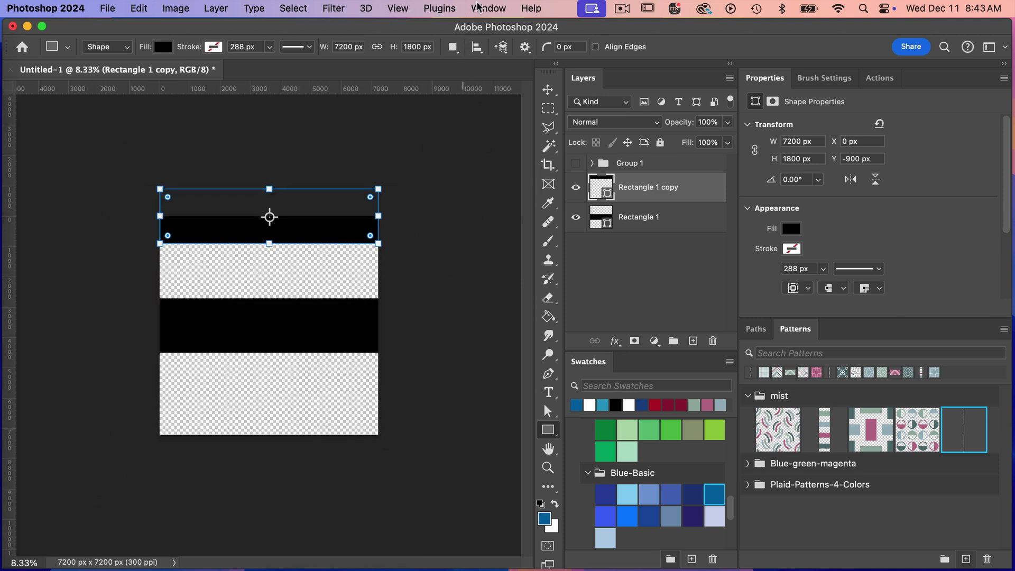
{"action": "left_click", "coordinate": [398, 8]}
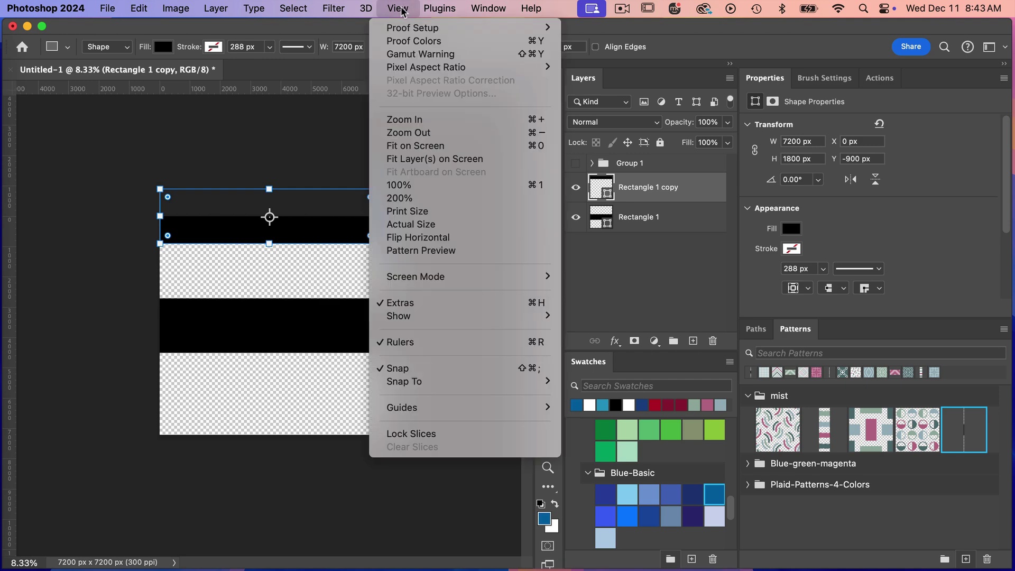
{"action": "left_click", "coordinate": [421, 252]}
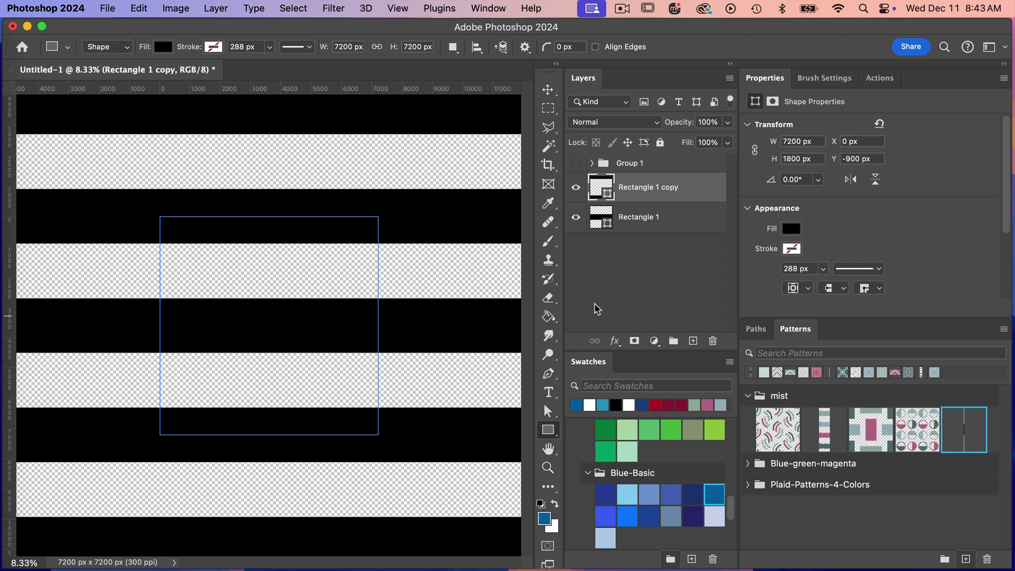
Hide Rectangle 1 and save the visible top-edge bar as a new pattern named 'stripes 2'
{"action": "left_click", "coordinate": [577, 218]}
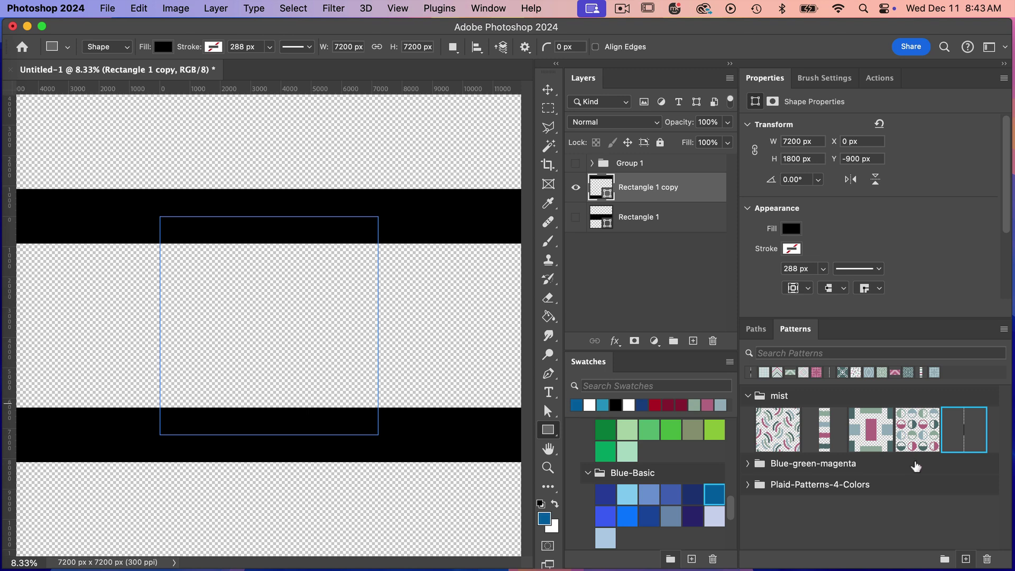
{"action": "left_click", "coordinate": [966, 560]}
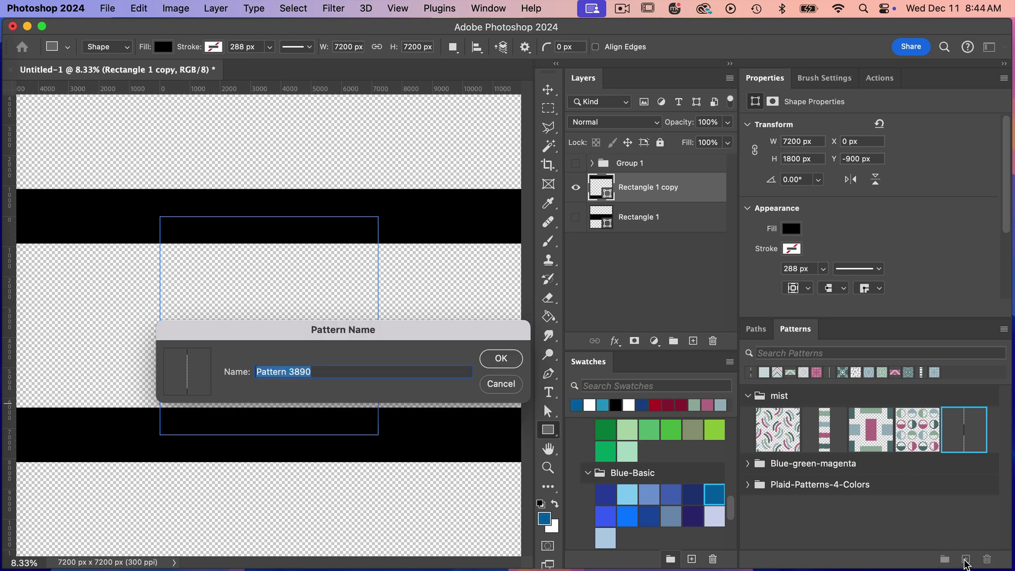
{"action": "type", "text": "stripes 2"}
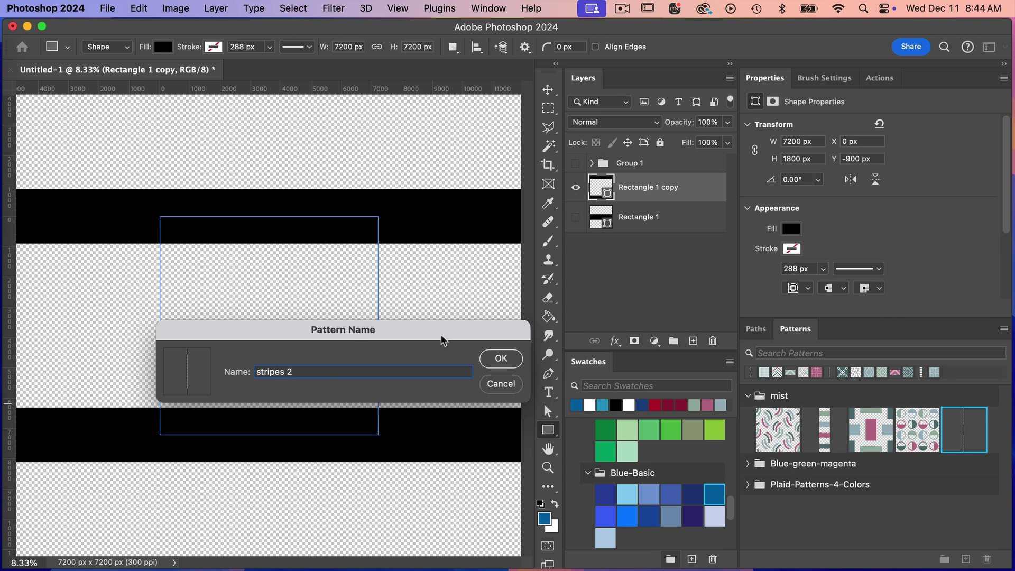
{"action": "left_click", "coordinate": [501, 359]}
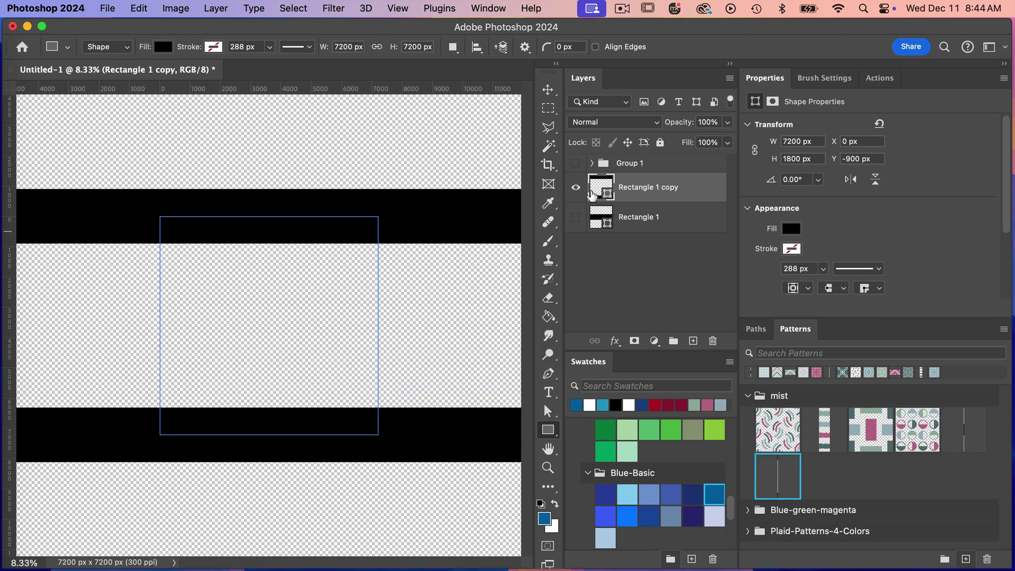
Turn off Pattern Preview, hide Rectangle 1 copy, and show Group 1 with Pattern Fill 1 selected
{"action": "left_click", "coordinate": [398, 9]}
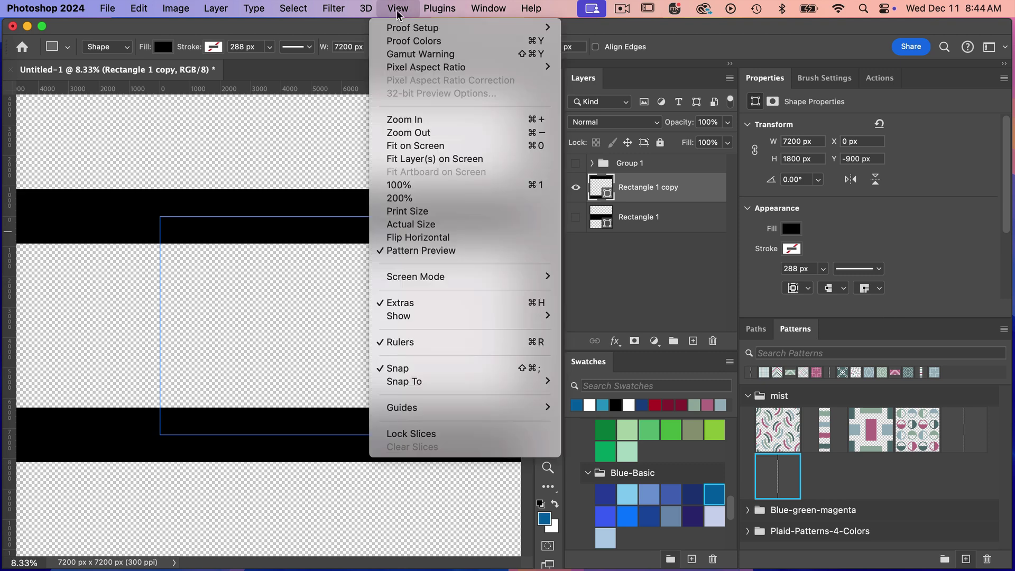
{"action": "left_click", "coordinate": [434, 251]}
{"action": "left_click", "coordinate": [576, 187]}
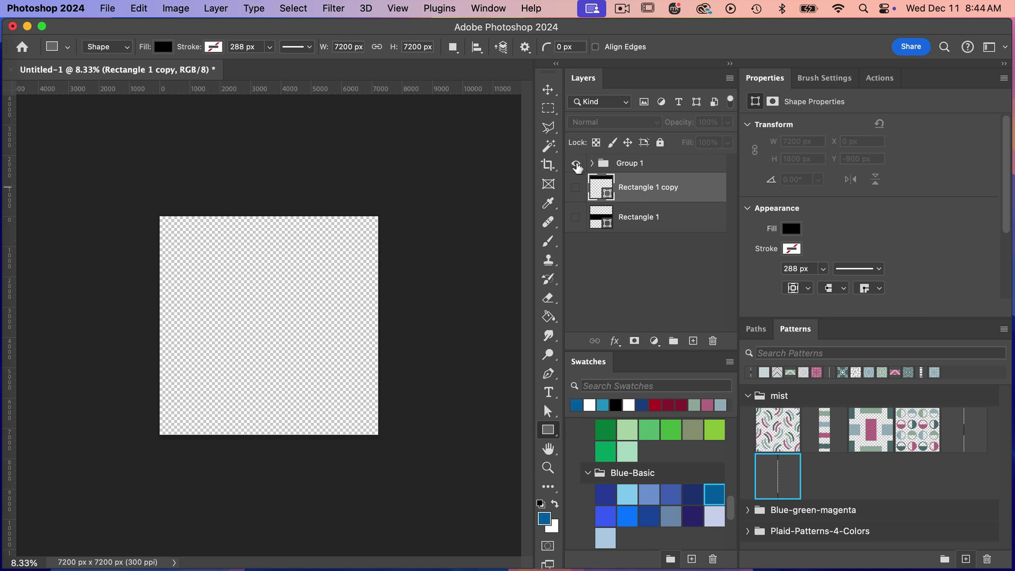
{"action": "left_click", "coordinate": [576, 163]}
{"action": "left_click", "coordinate": [593, 163]}
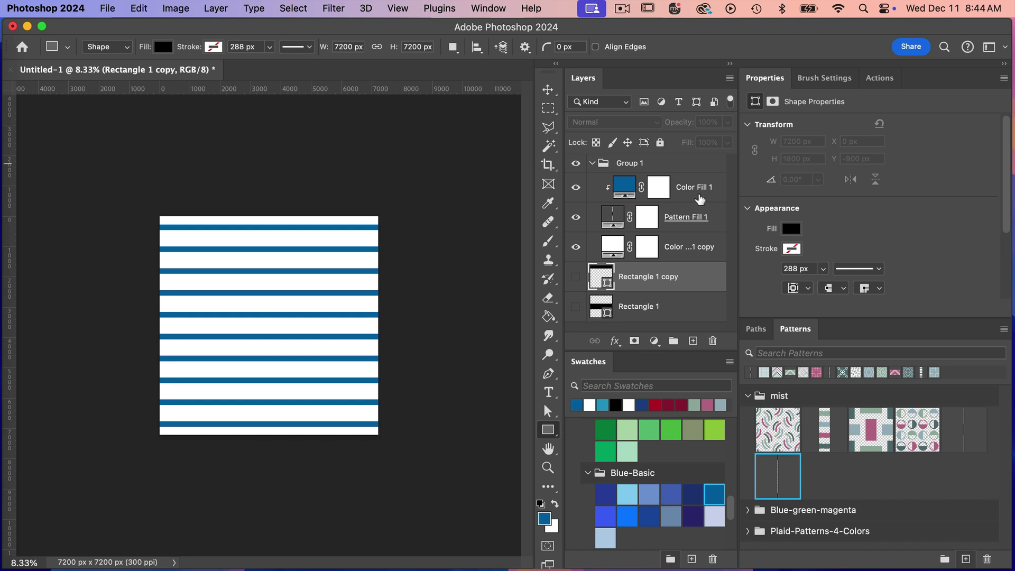
{"action": "left_click", "coordinate": [691, 217]}
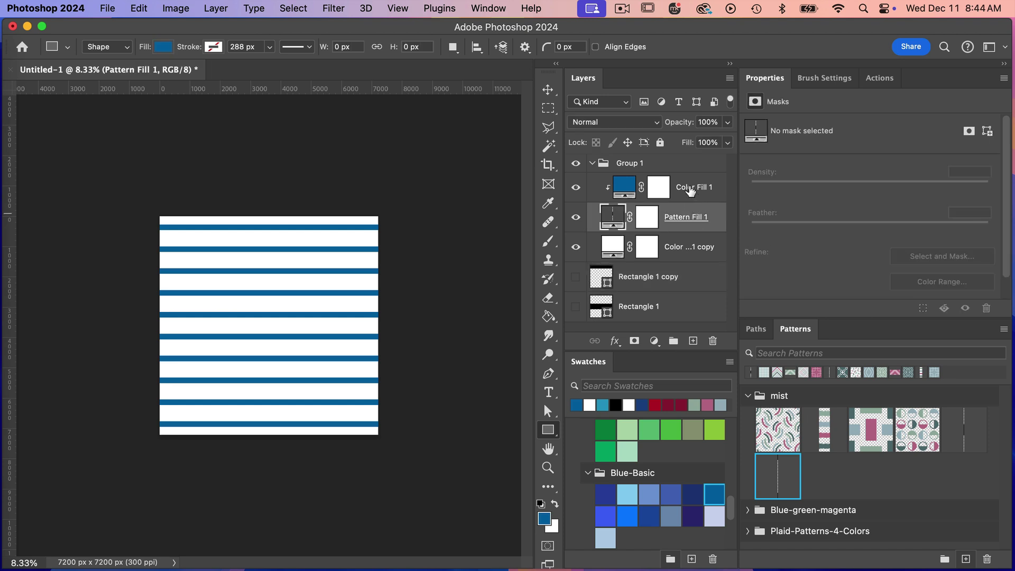
Duplicate the Pattern Fill 1 and Color Fill 1 layers together
{"action": "left_click", "coordinate": [690, 188], "text": "shift"}
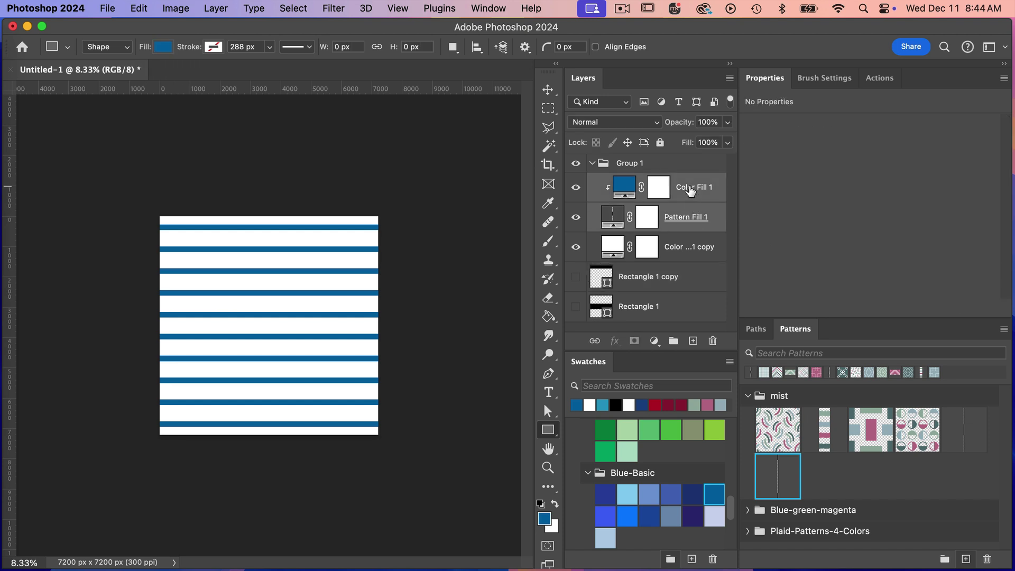
{"action": "right_click", "coordinate": [701, 212]}
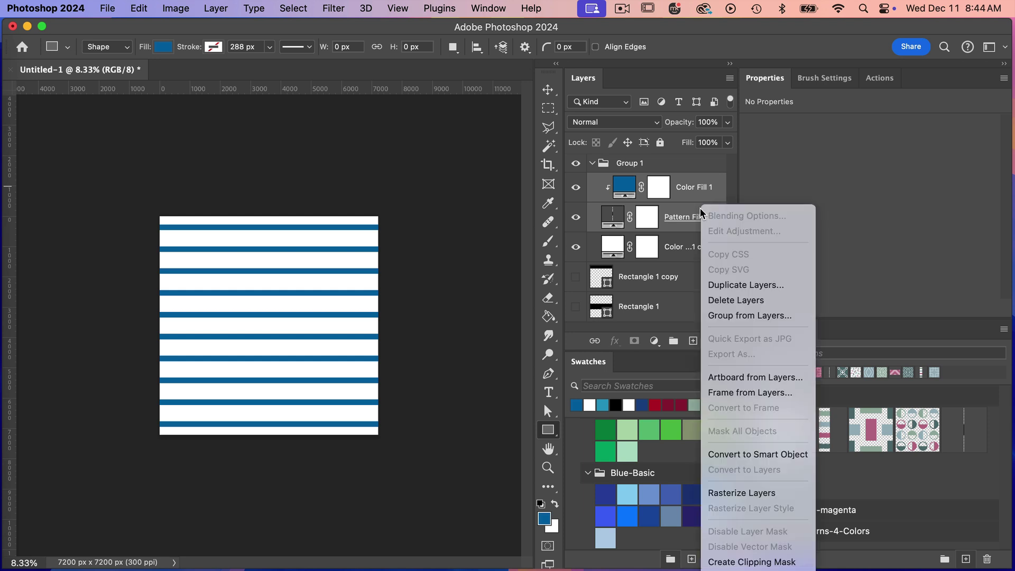
{"action": "left_click", "coordinate": [734, 285]}
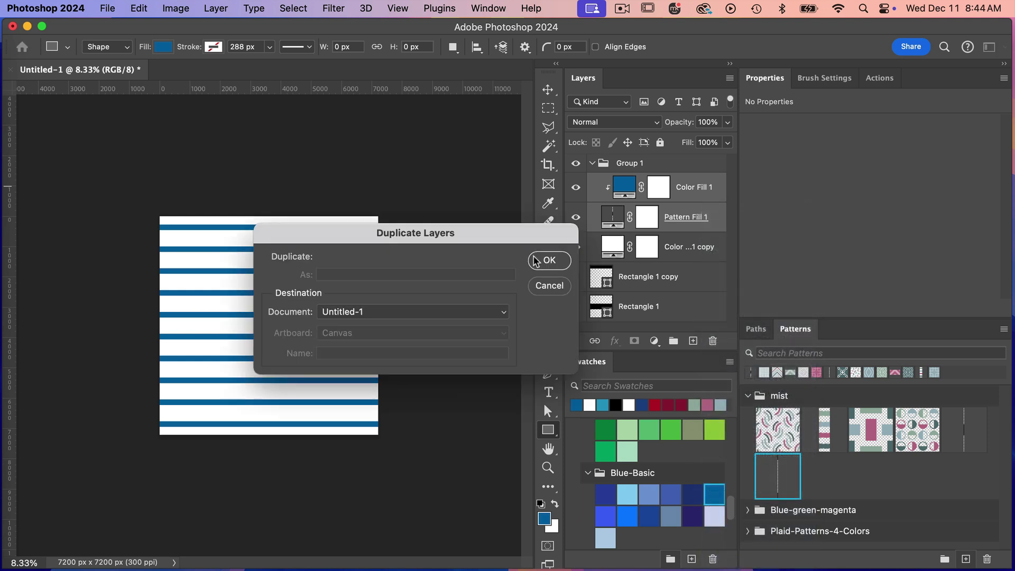
{"action": "left_click", "coordinate": [549, 260]}
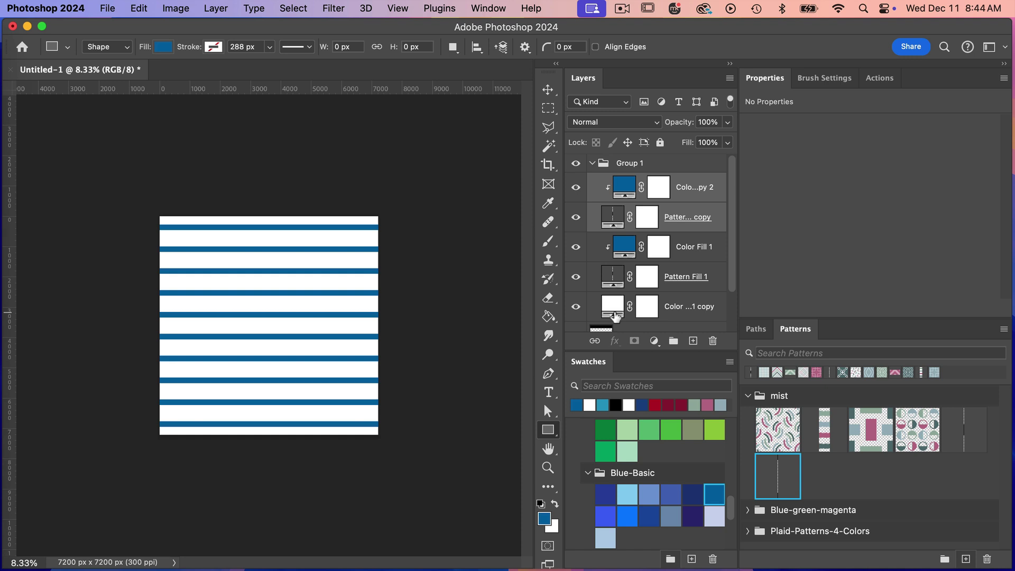
Recolour the duplicated colour fill with a pink swatch from the Pink-Basic group
{"action": "left_click", "coordinate": [695, 189]}
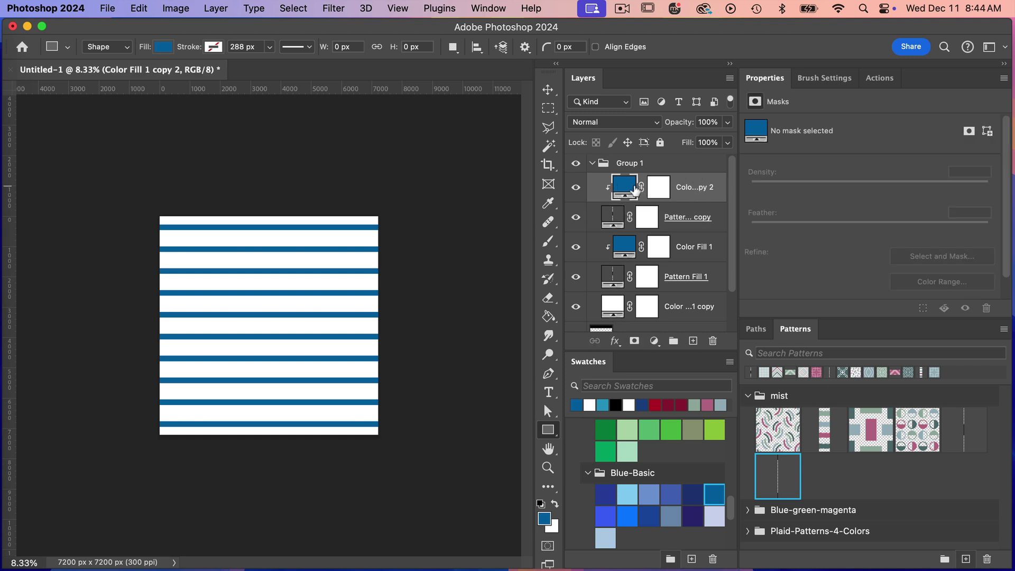
{"action": "scroll", "coordinate": [657, 482], "scroll_direction": "down", "scroll_amount": 5}
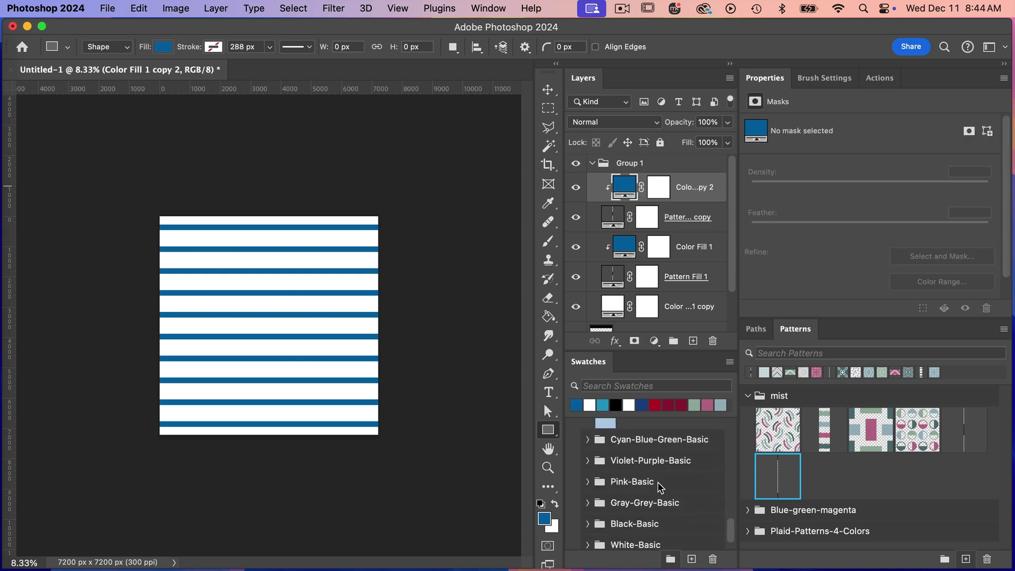
{"action": "left_click", "coordinate": [587, 482]}
{"action": "scroll", "coordinate": [678, 494], "scroll_direction": "down", "scroll_amount": 2}
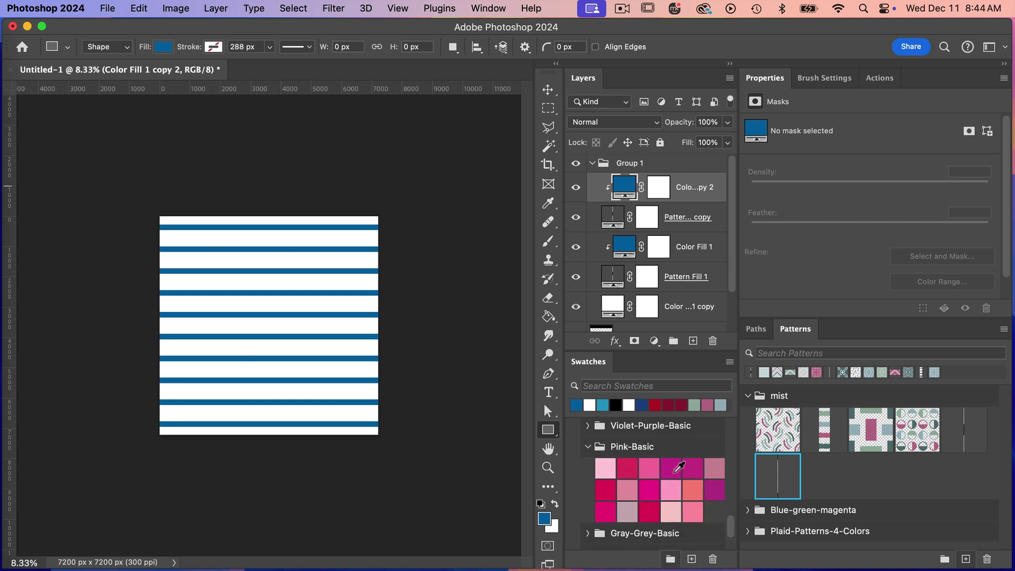
{"action": "left_click", "coordinate": [649, 468]}
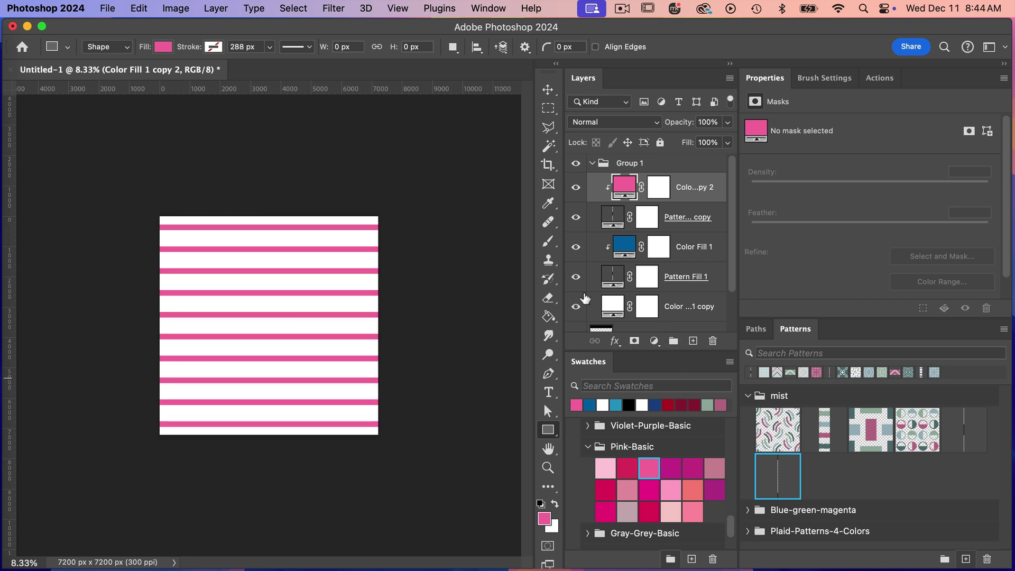
Apply the 'stripes 2' pattern to Pattern Fill 1 copy and zoom in on the alternating stripes
{"action": "left_click", "coordinate": [613, 221]}
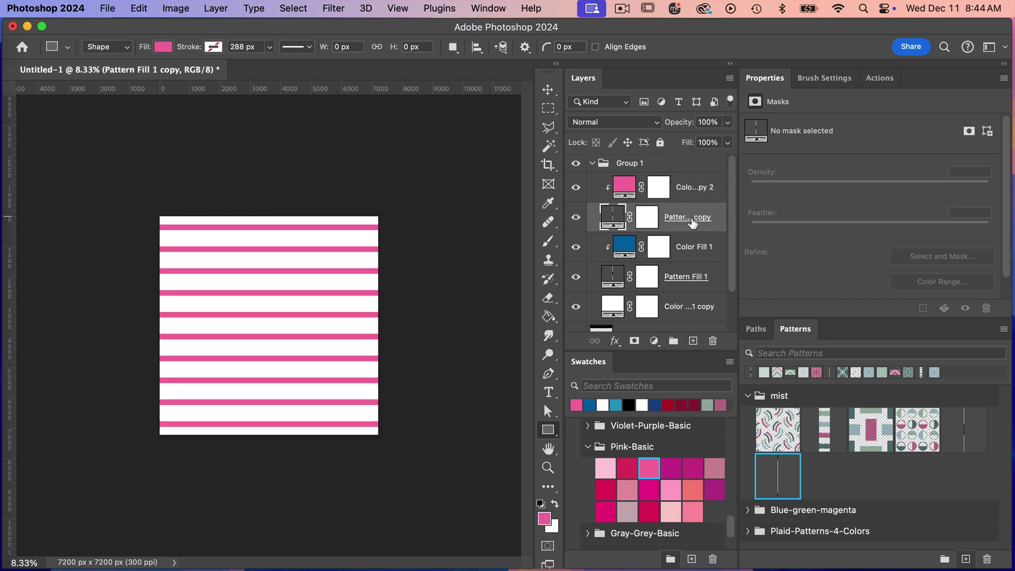
{"action": "left_click", "coordinate": [782, 474]}
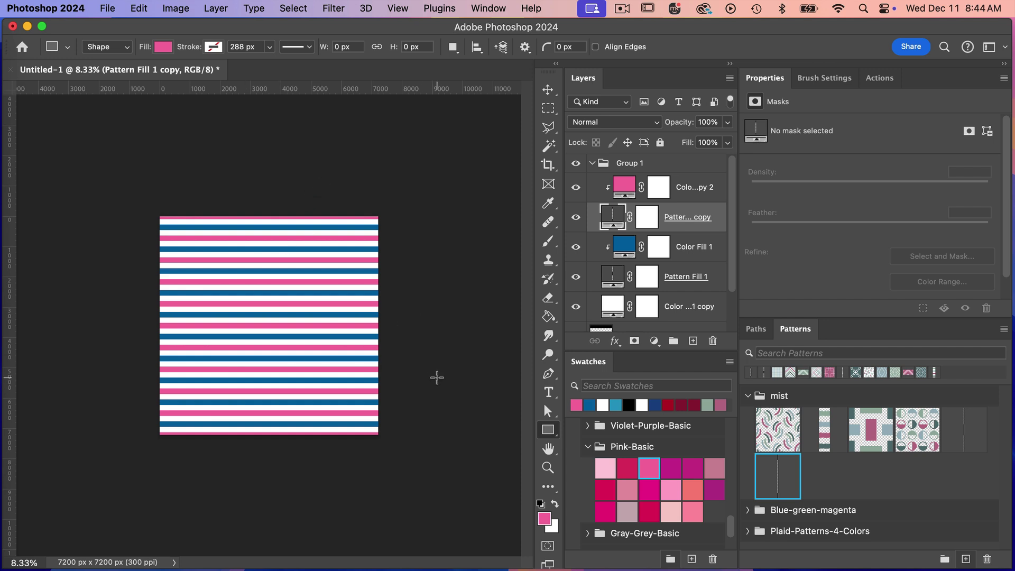
{"action": "key", "text": "super+plus"}
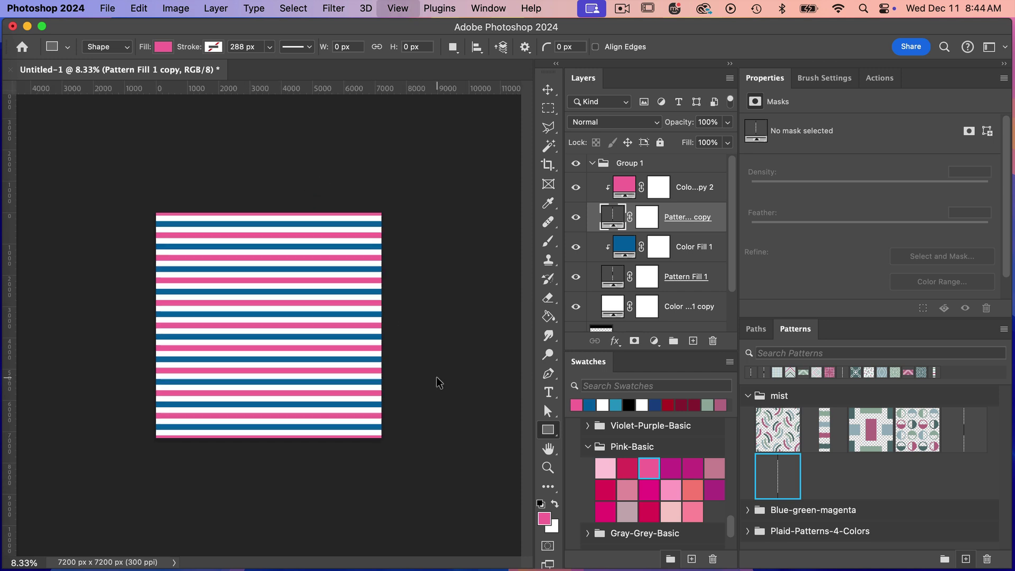